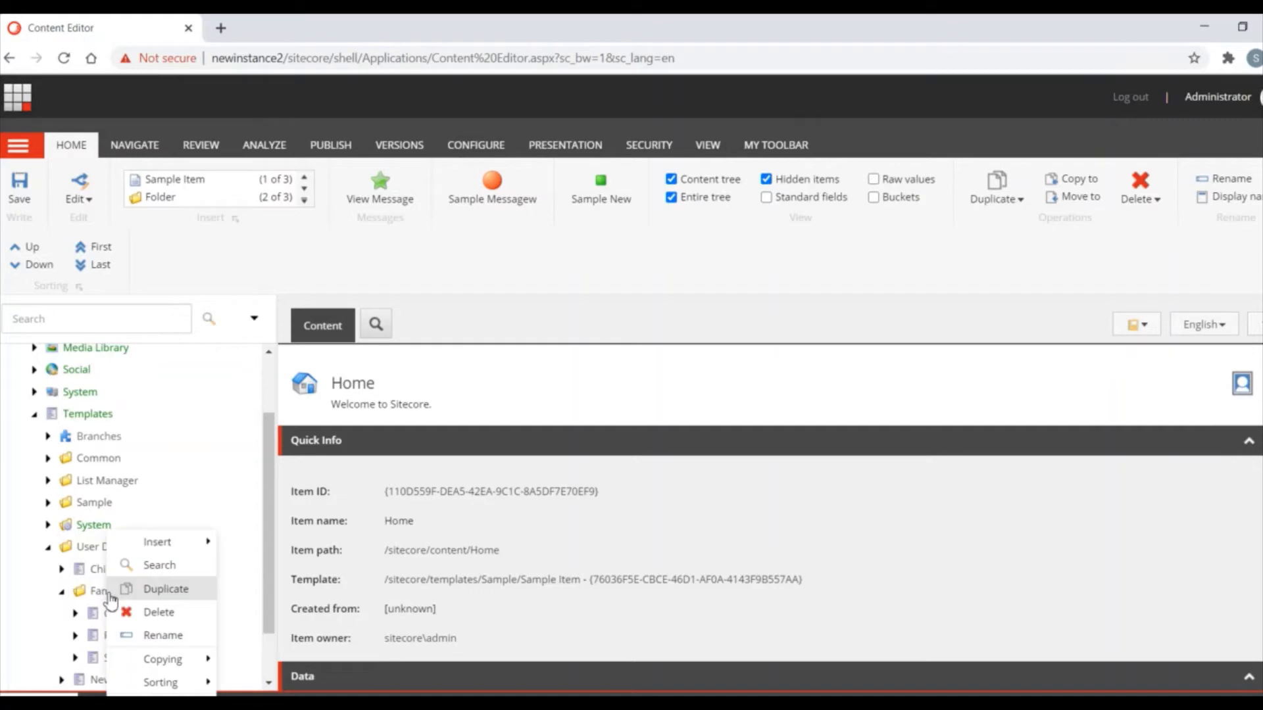
# - Create a template named Grand Parent in the user-defined Family folder, based on the Standard template
pyautogui.moveTo(182, 551)
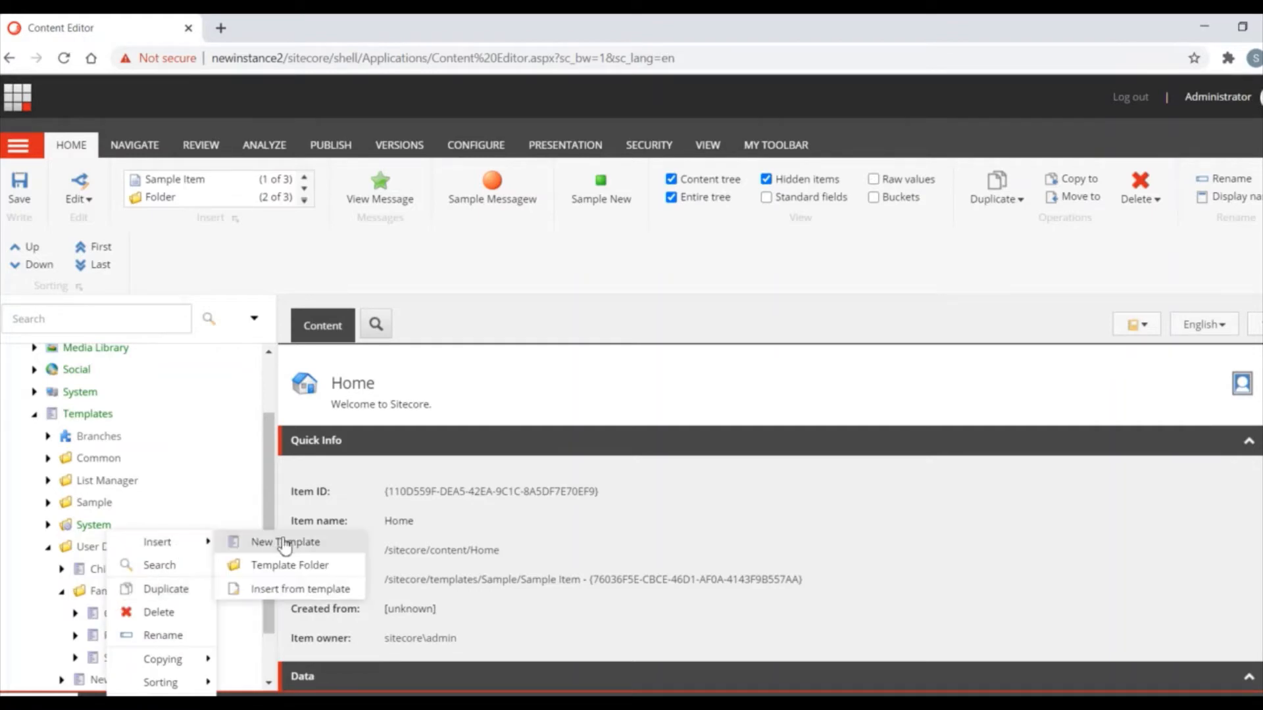
pyautogui.click(284, 543)
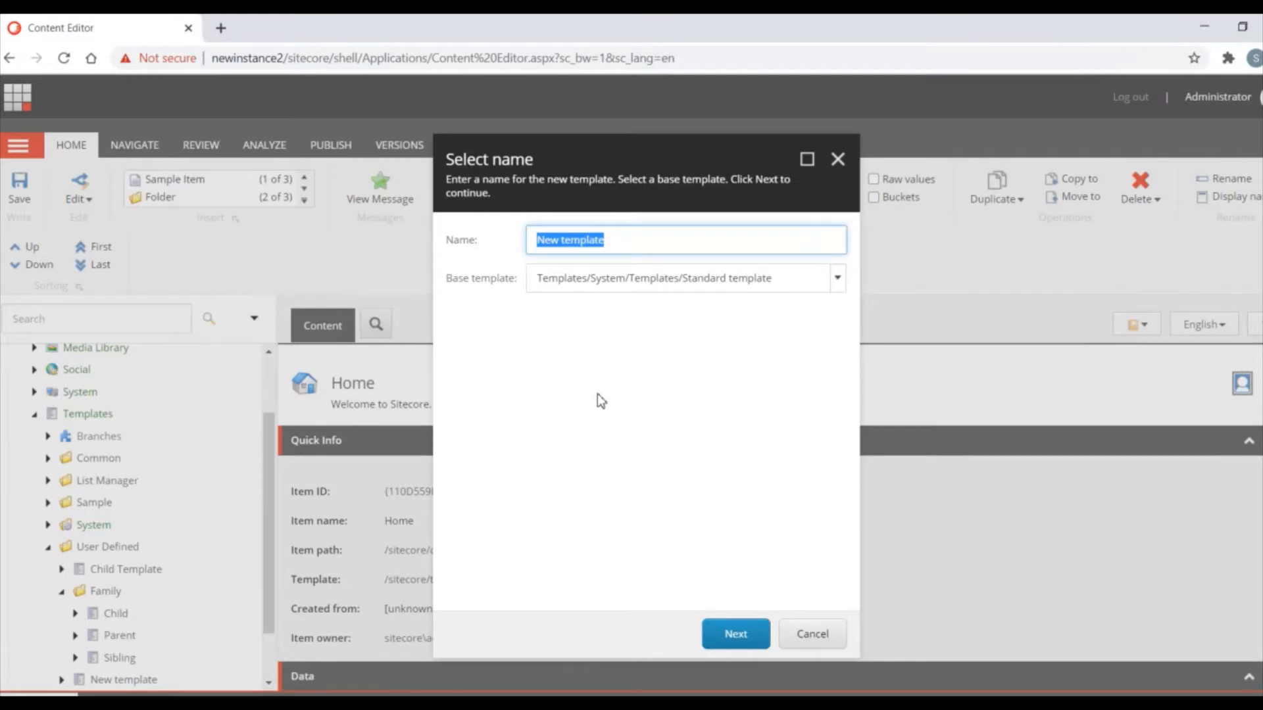
pyautogui.write('Grand Parent')
pyautogui.click(735, 635)
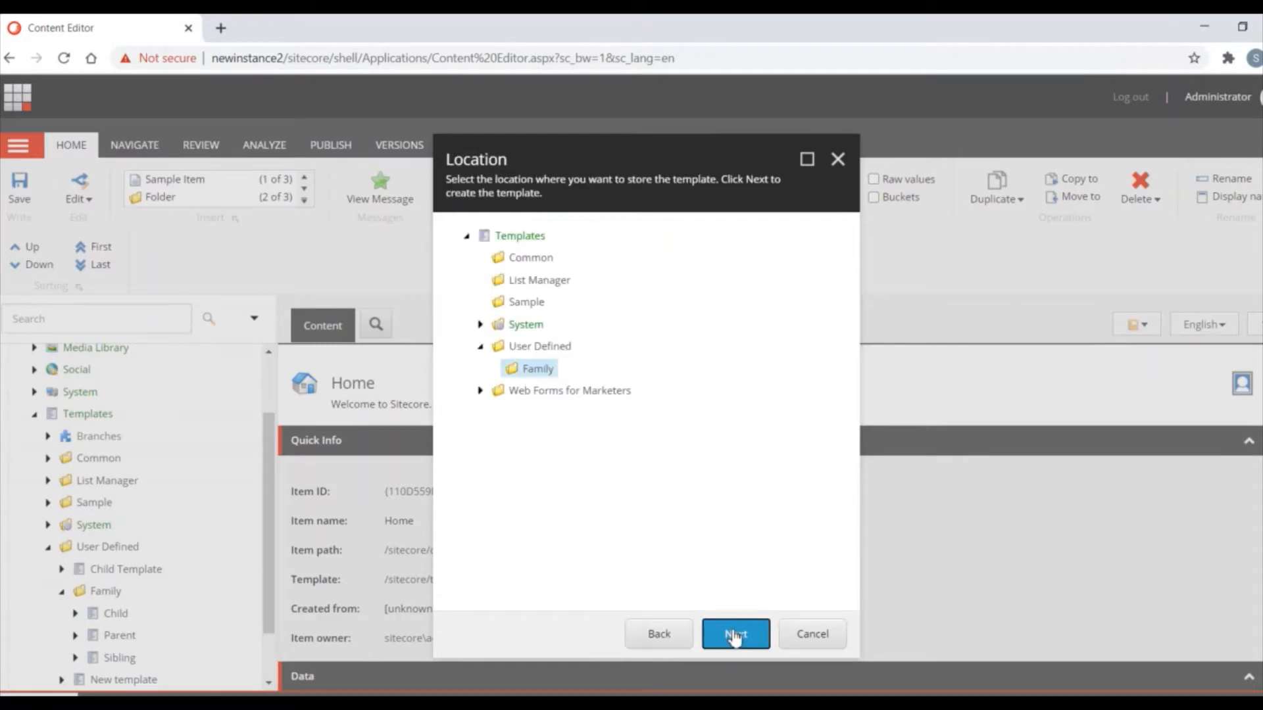
pyautogui.click(734, 635)
pyautogui.click(805, 634)
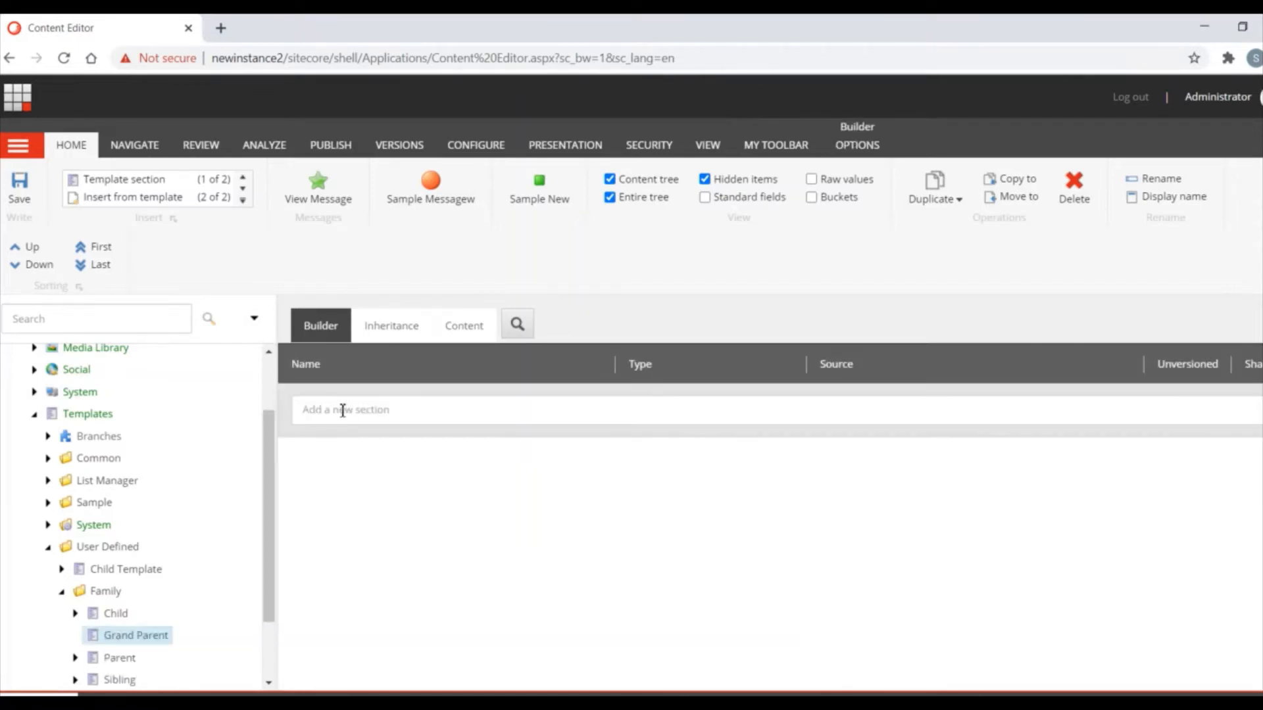
# - Add a section named Grand Parent Details to the Grand Parent template
pyautogui.click(343, 410)
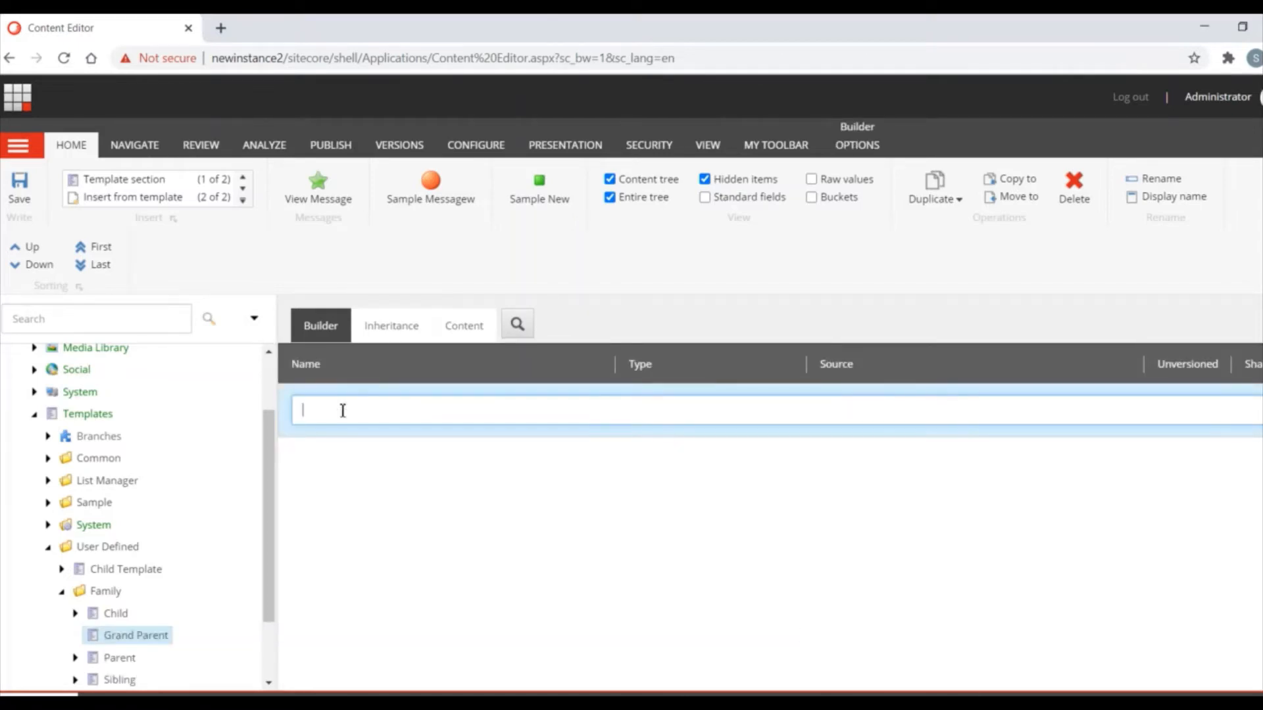
pyautogui.write('Gran')
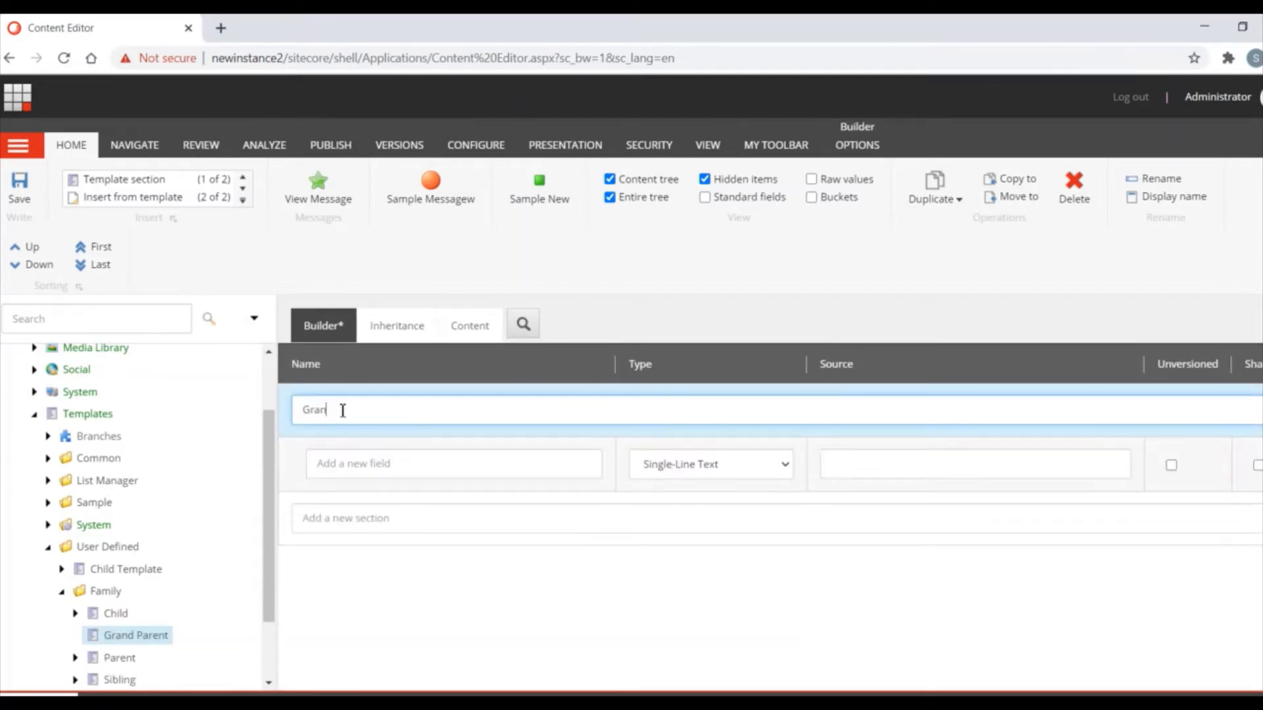
pyautogui.write('d Parent Details')
# - Add the single-line text fields Name, Age and Occupation to the Grand Parent Details section and save the template
pyautogui.click(322, 462)
pyautogui.write('Name')
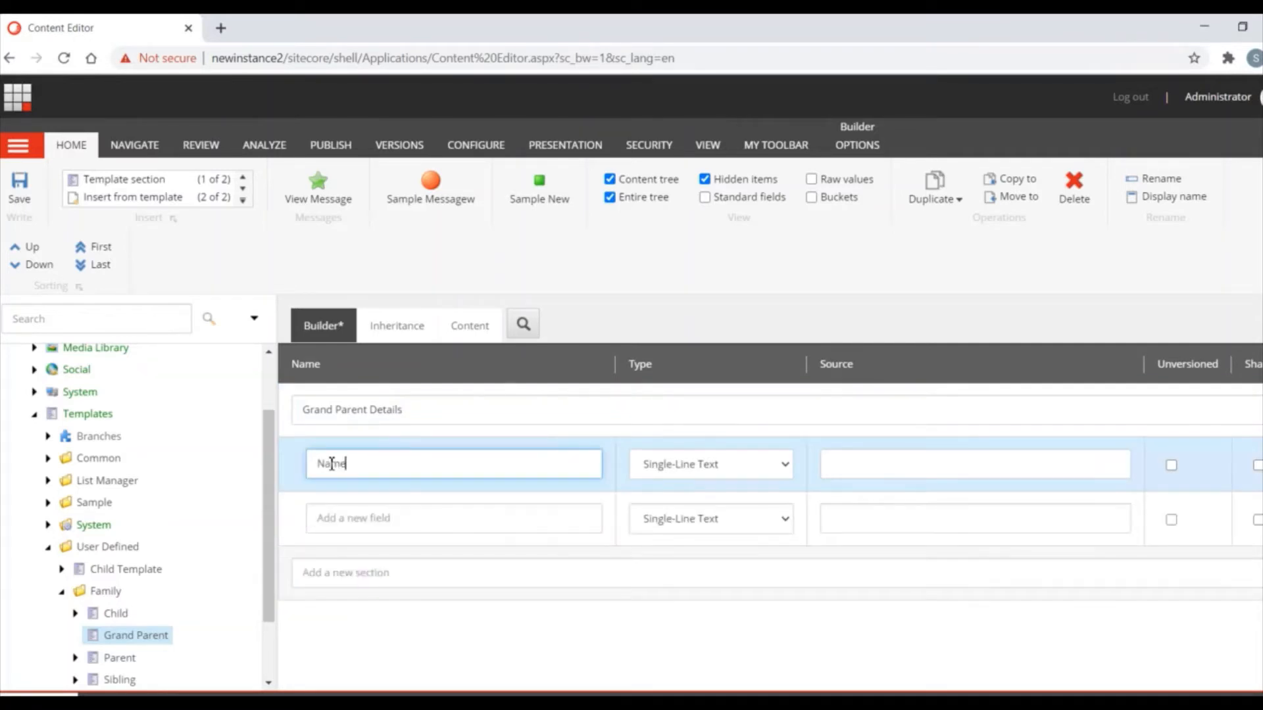
pyautogui.click(327, 519)
pyautogui.write('Age')
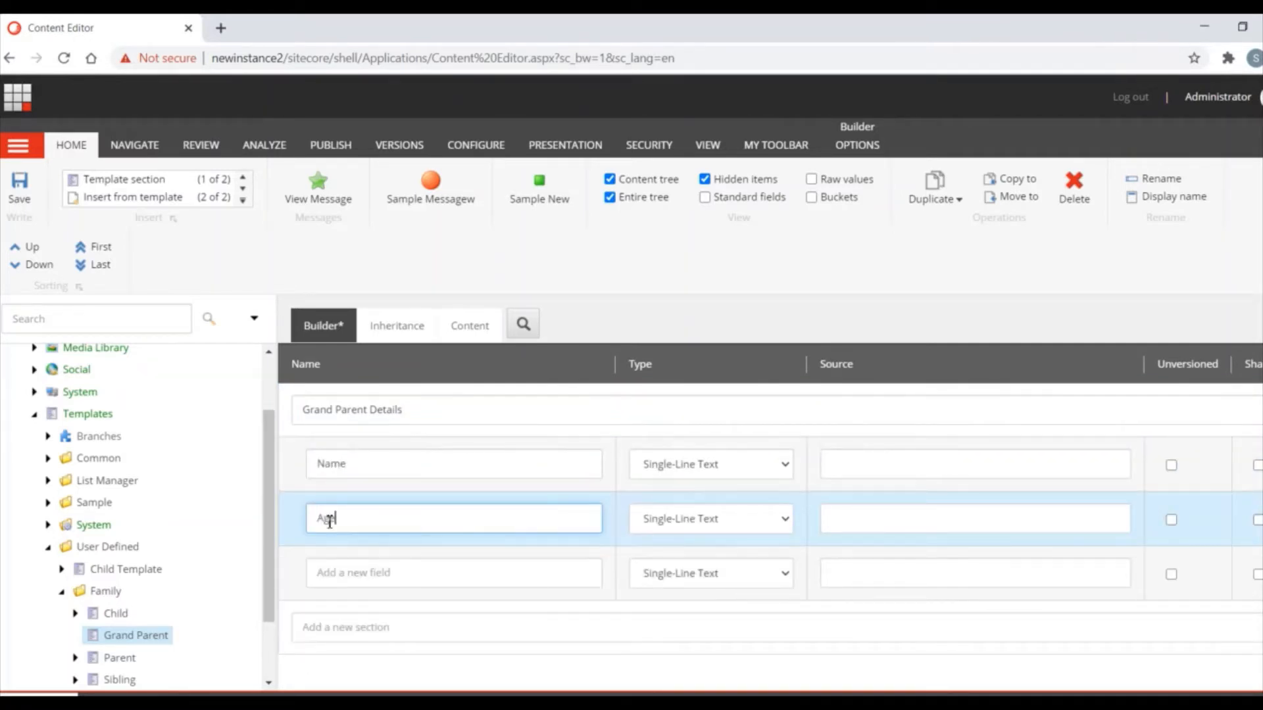
pyautogui.click(326, 576)
pyautogui.write('O')
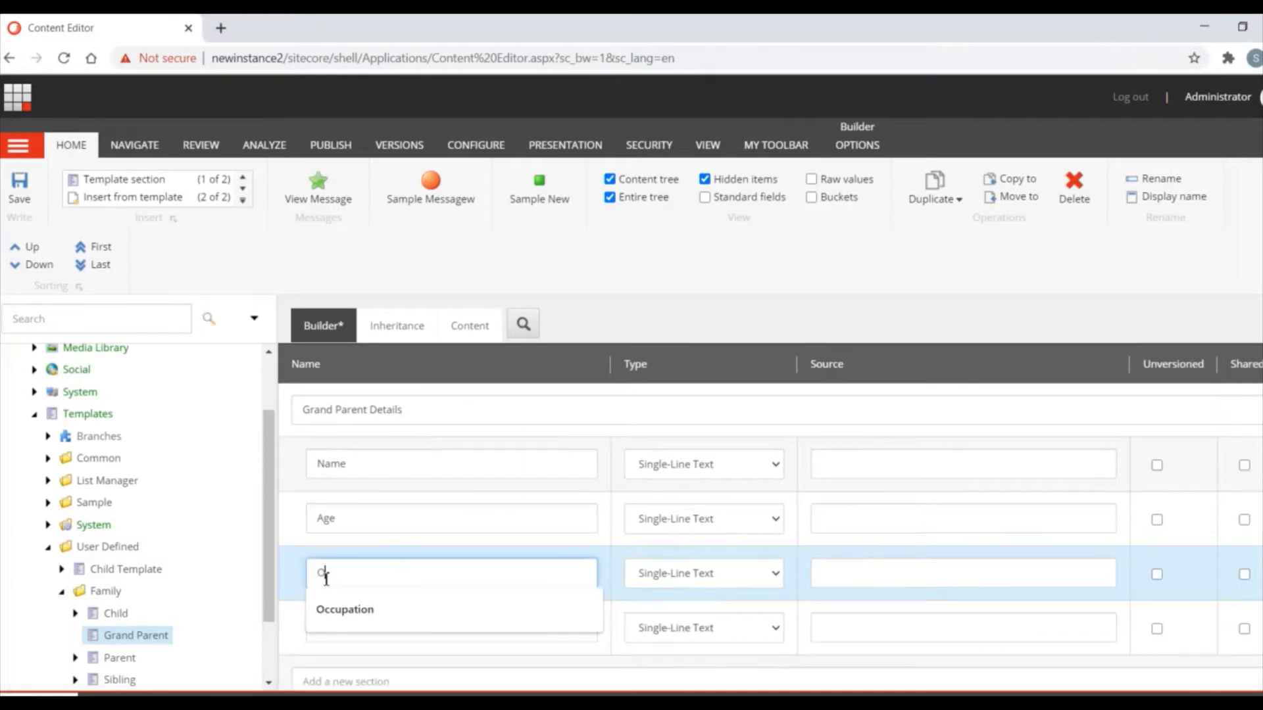
pyautogui.write('ccupation')
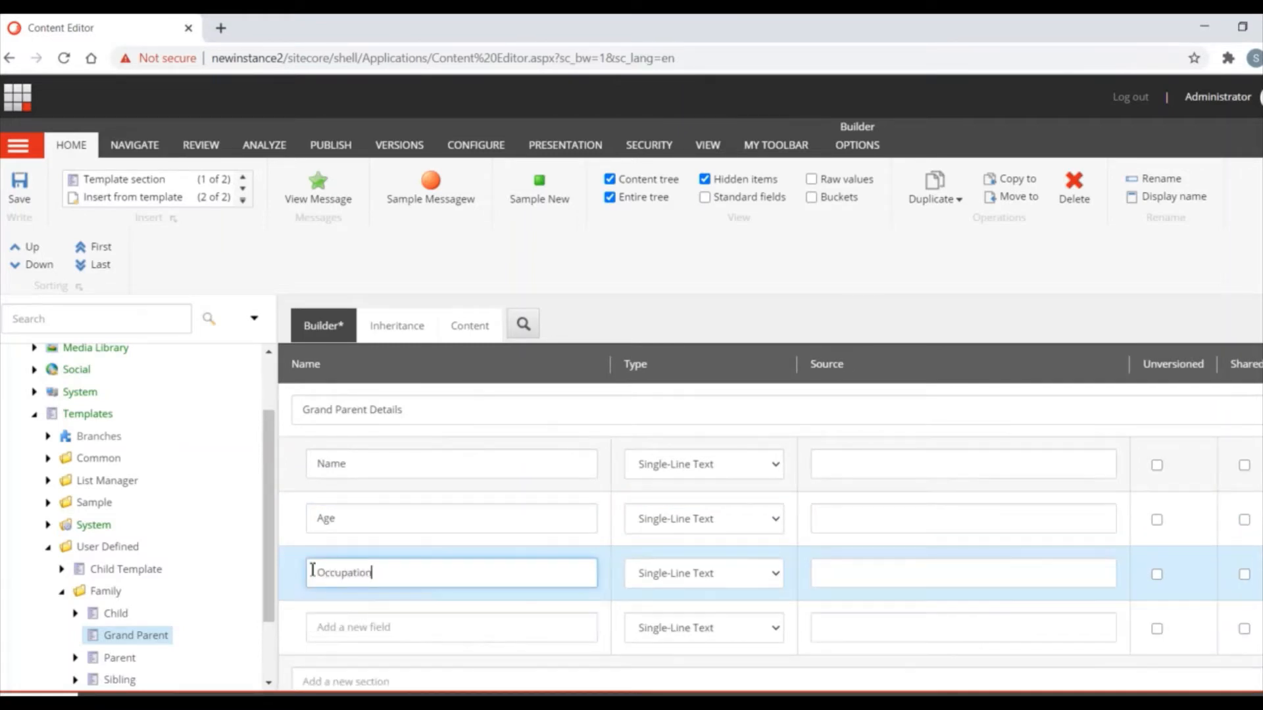
pyautogui.click(23, 188)
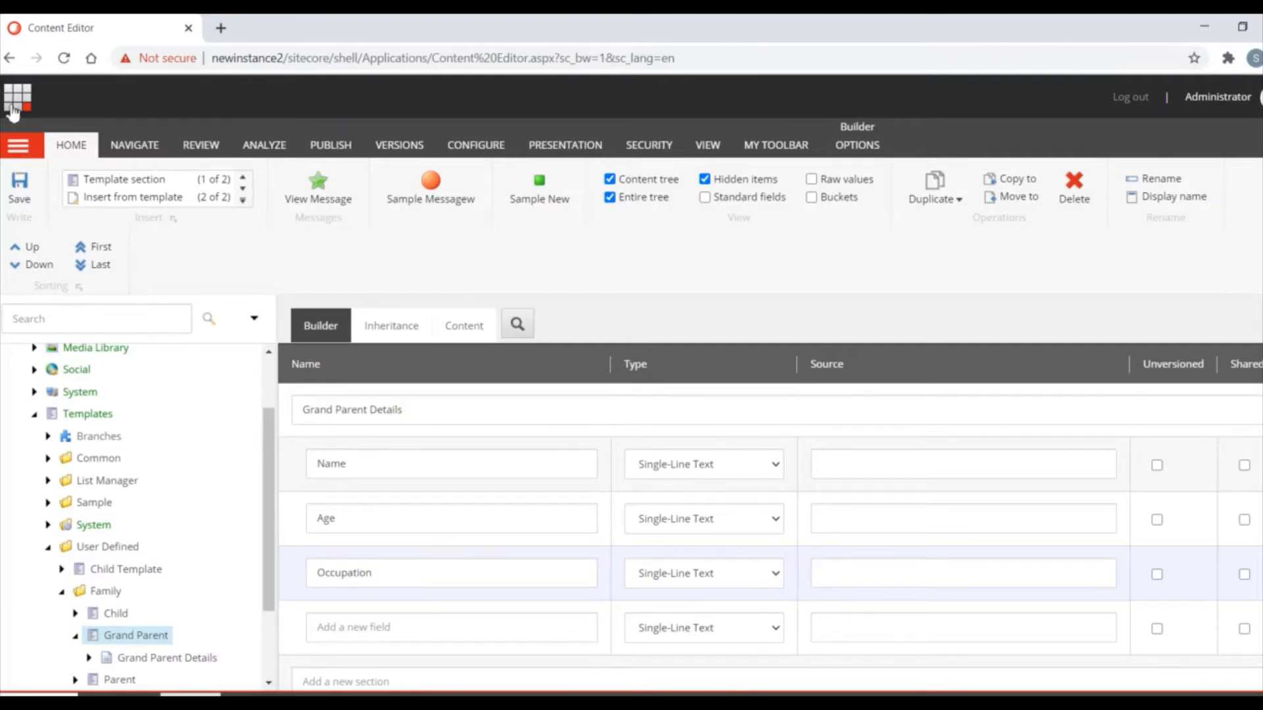
pyautogui.click(26, 198)
# - Publish the Grand Parent template item with the Republish option, including its subitems
pyautogui.click(331, 145)
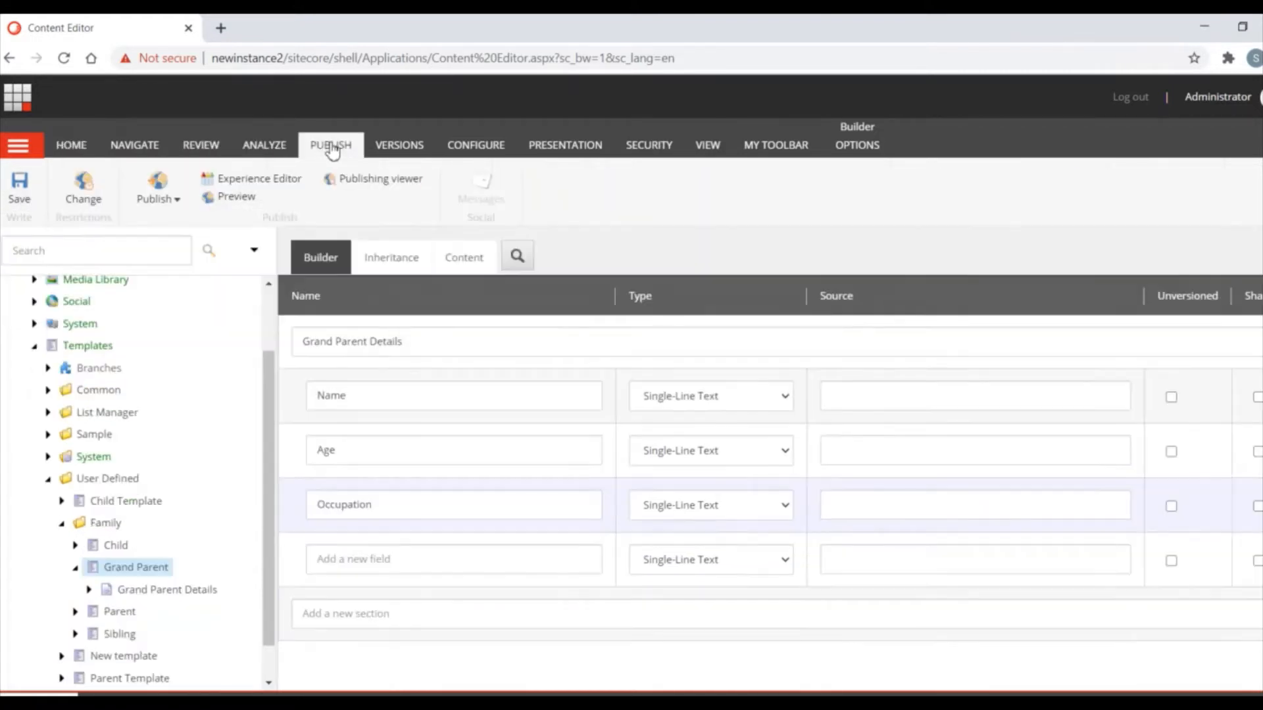
pyautogui.click(178, 206)
pyautogui.click(197, 248)
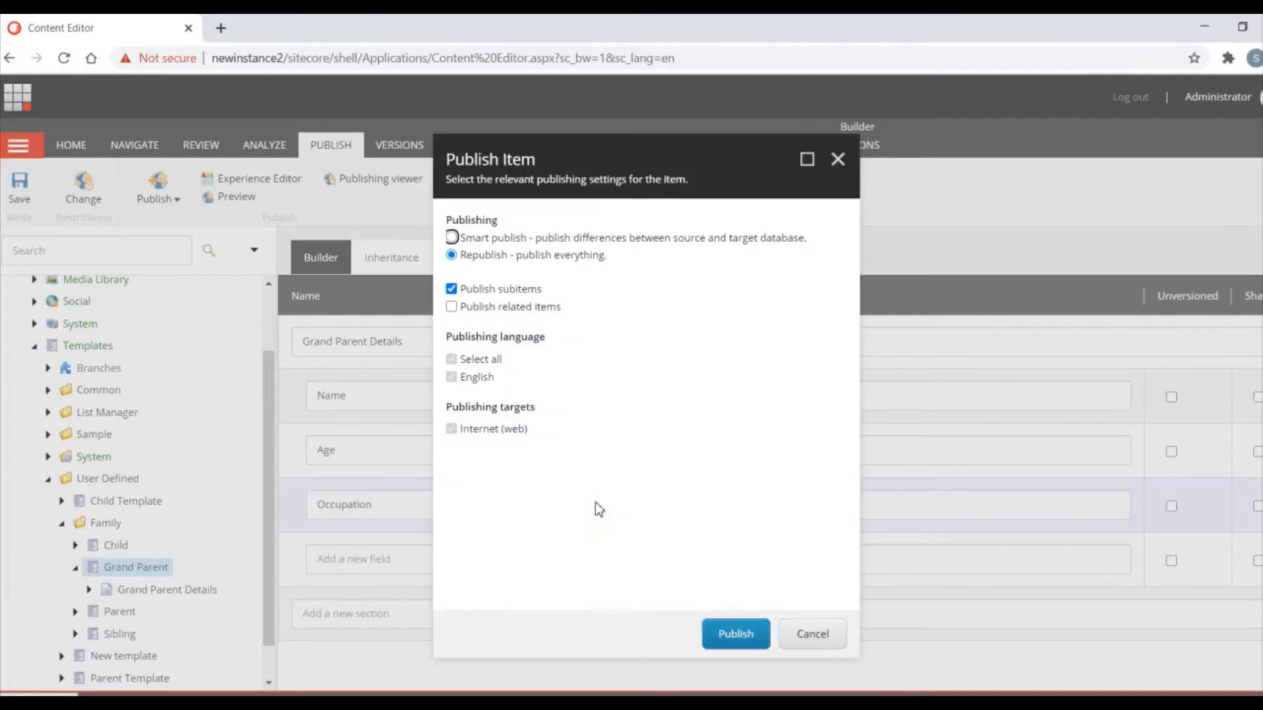
pyautogui.click(736, 636)
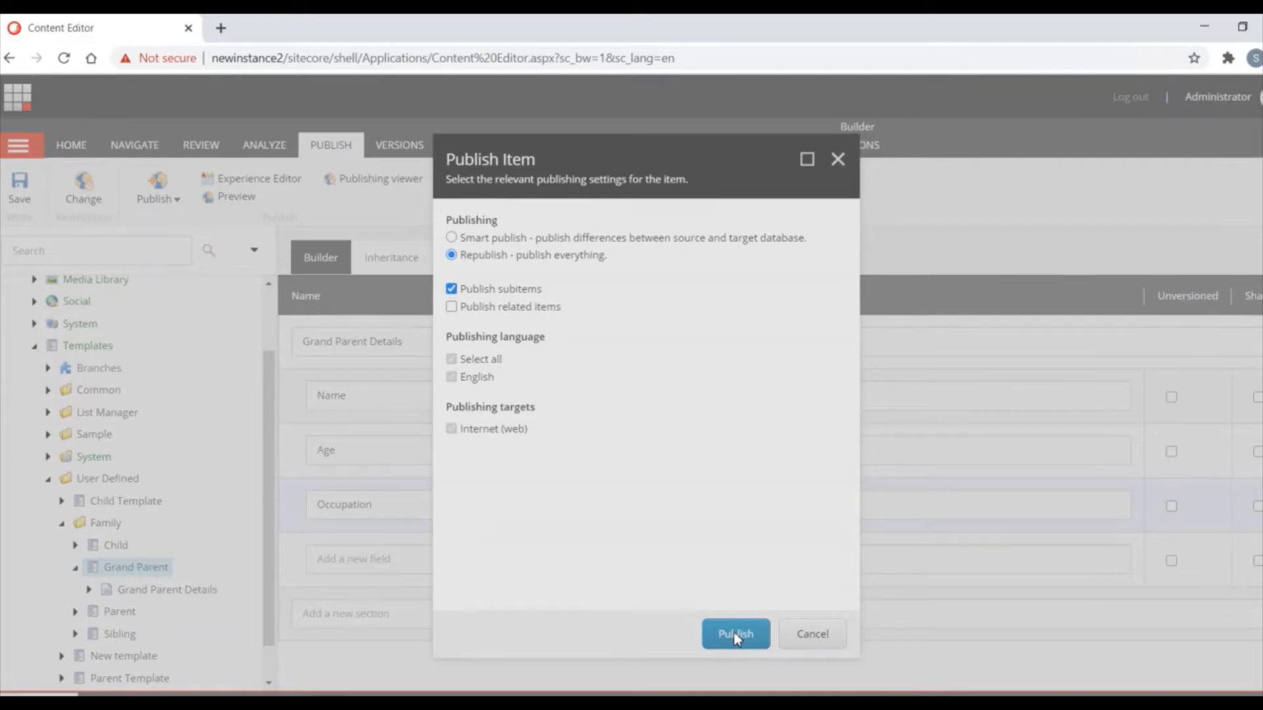
pyautogui.click(736, 528)
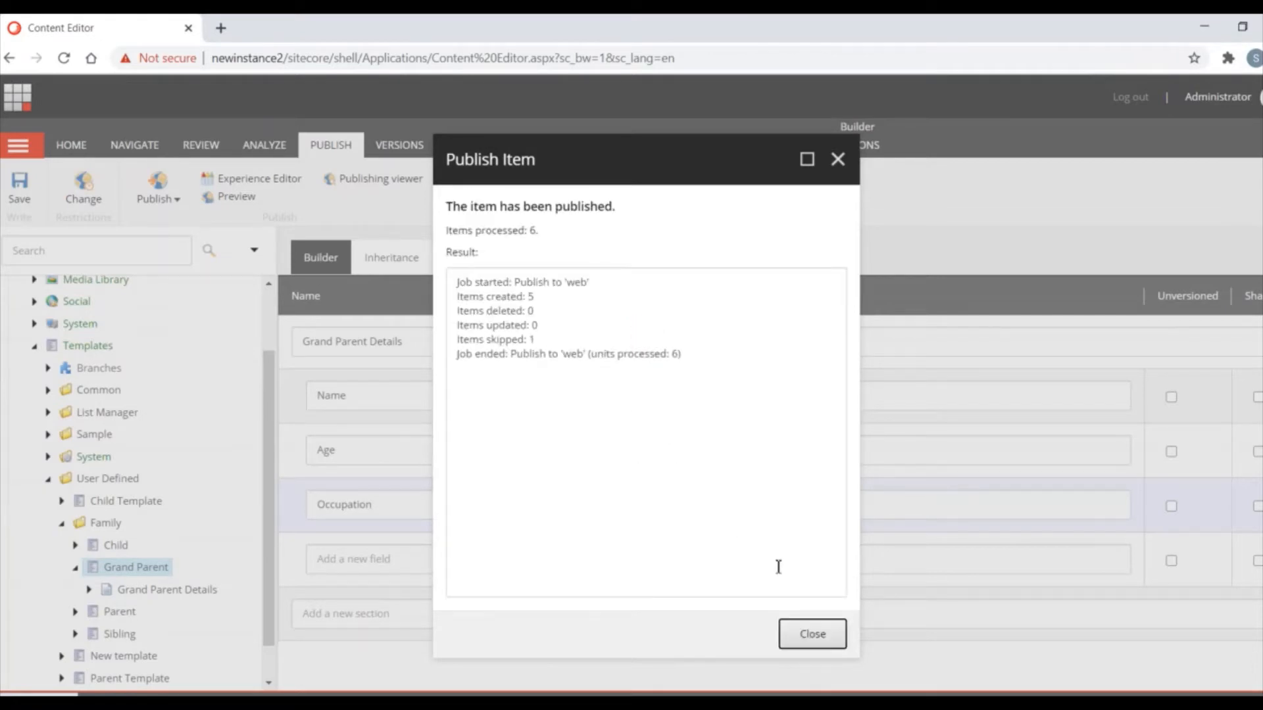
pyautogui.click(804, 634)
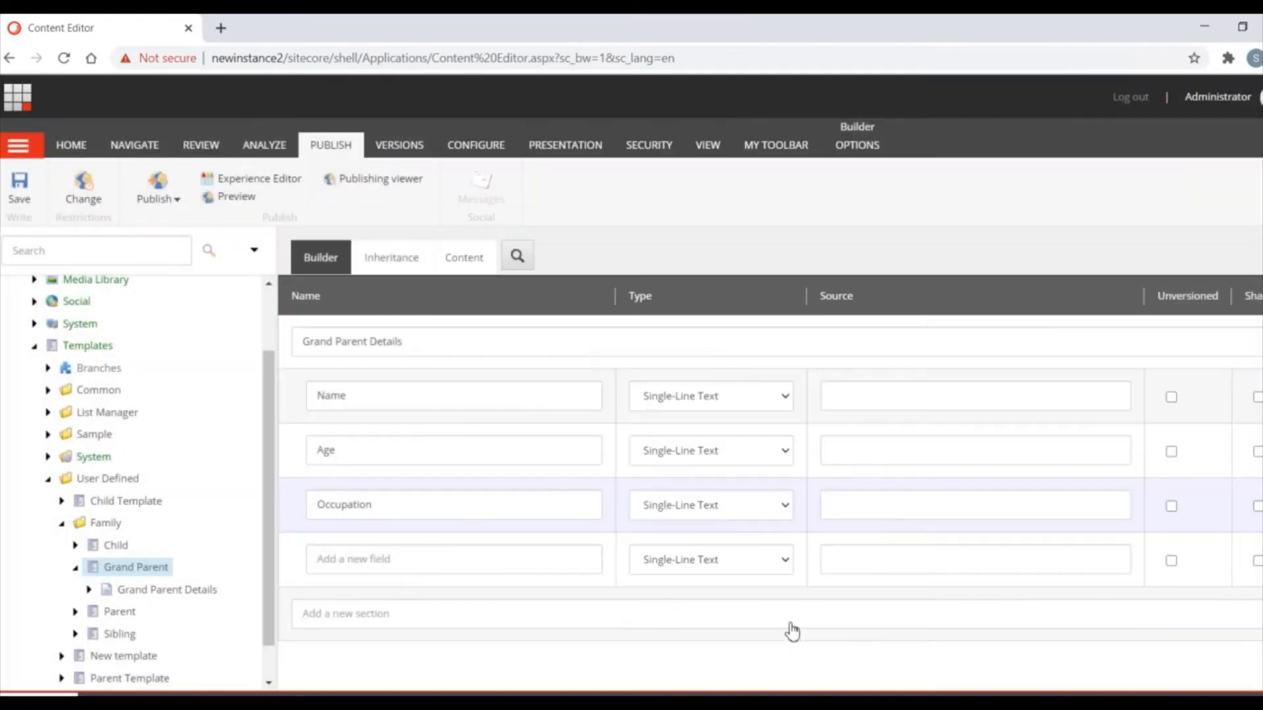
# - Create a branch folder named Family Details in the User Defined folder under Branches
pyautogui.click(76, 545)
pyautogui.click(76, 545)
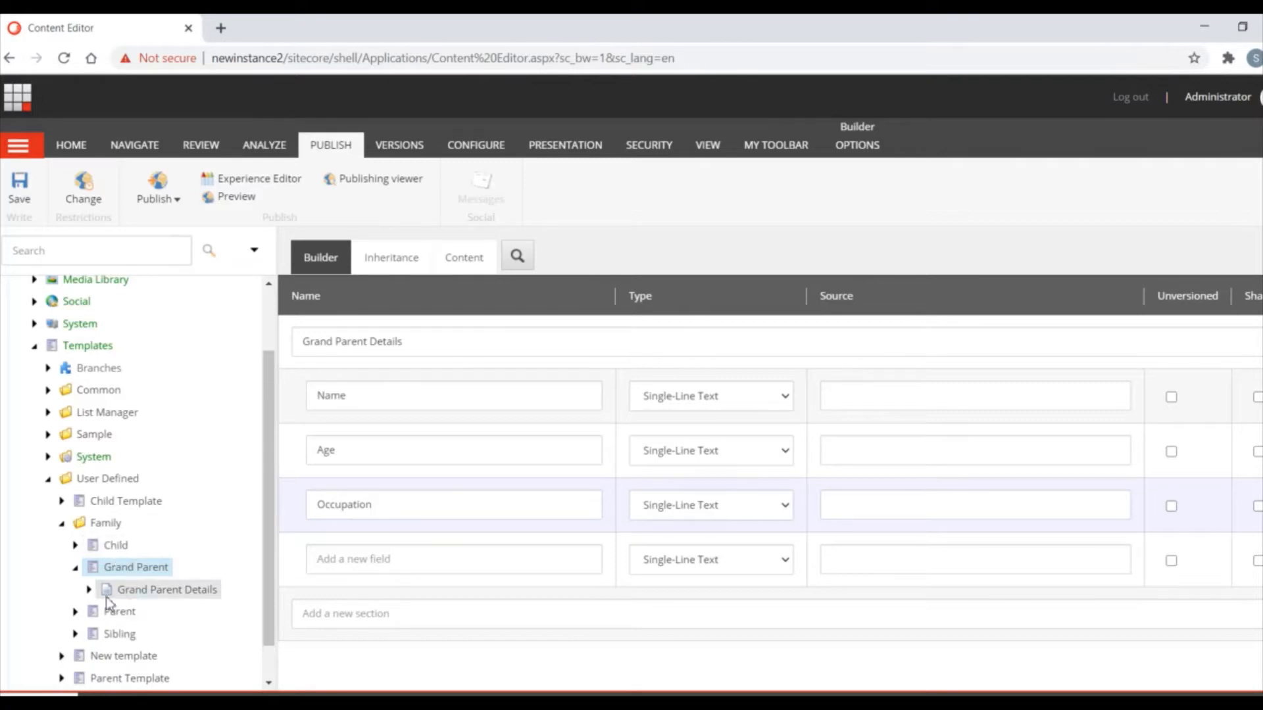
pyautogui.click(61, 525)
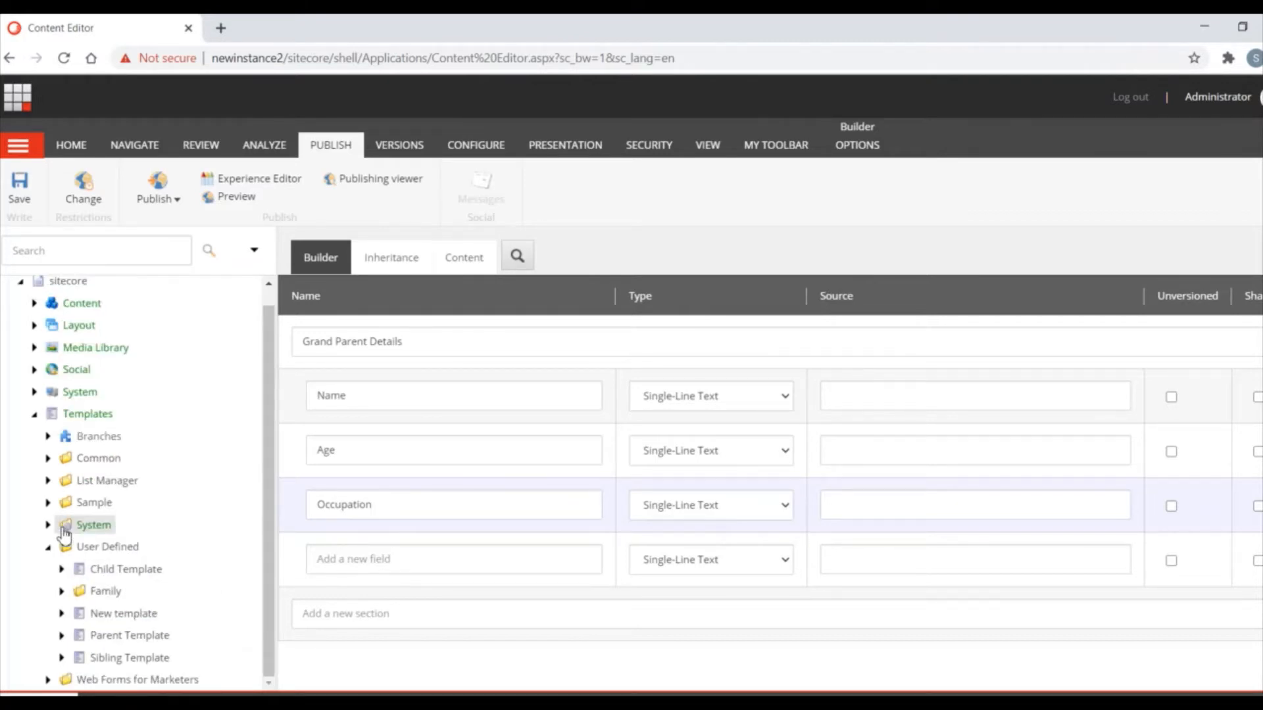
pyautogui.click(48, 436)
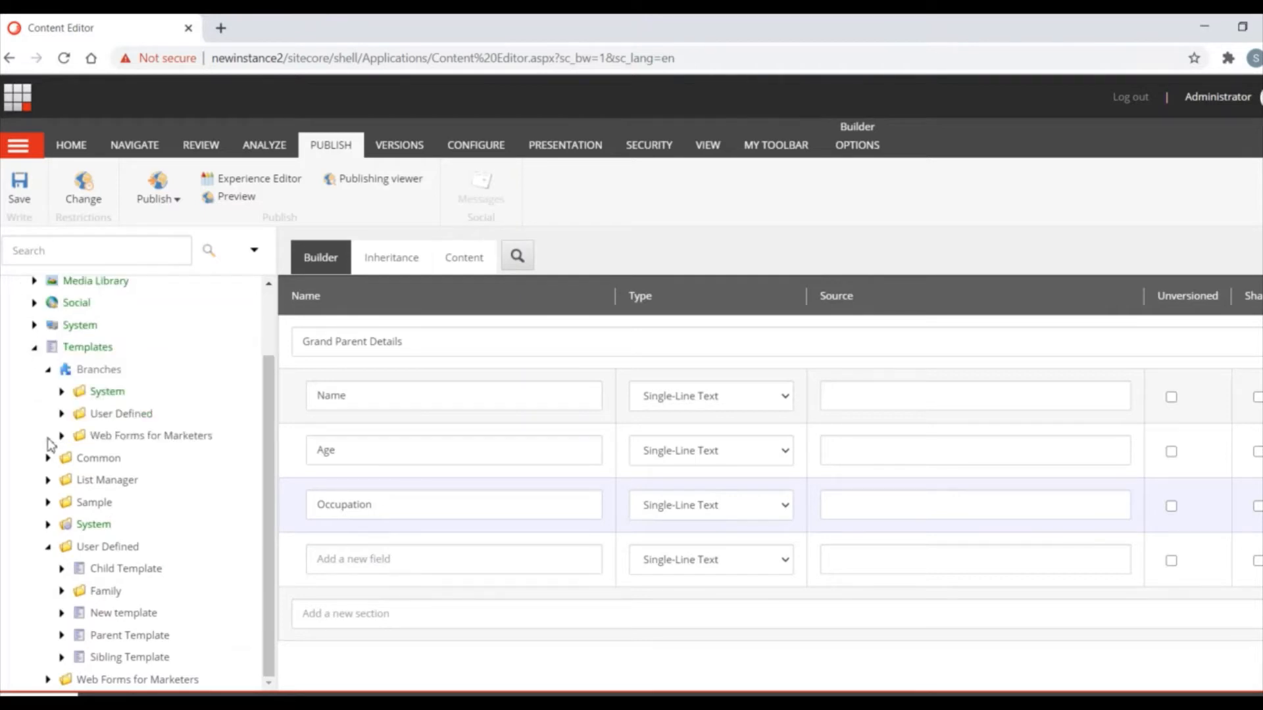
pyautogui.click(61, 414)
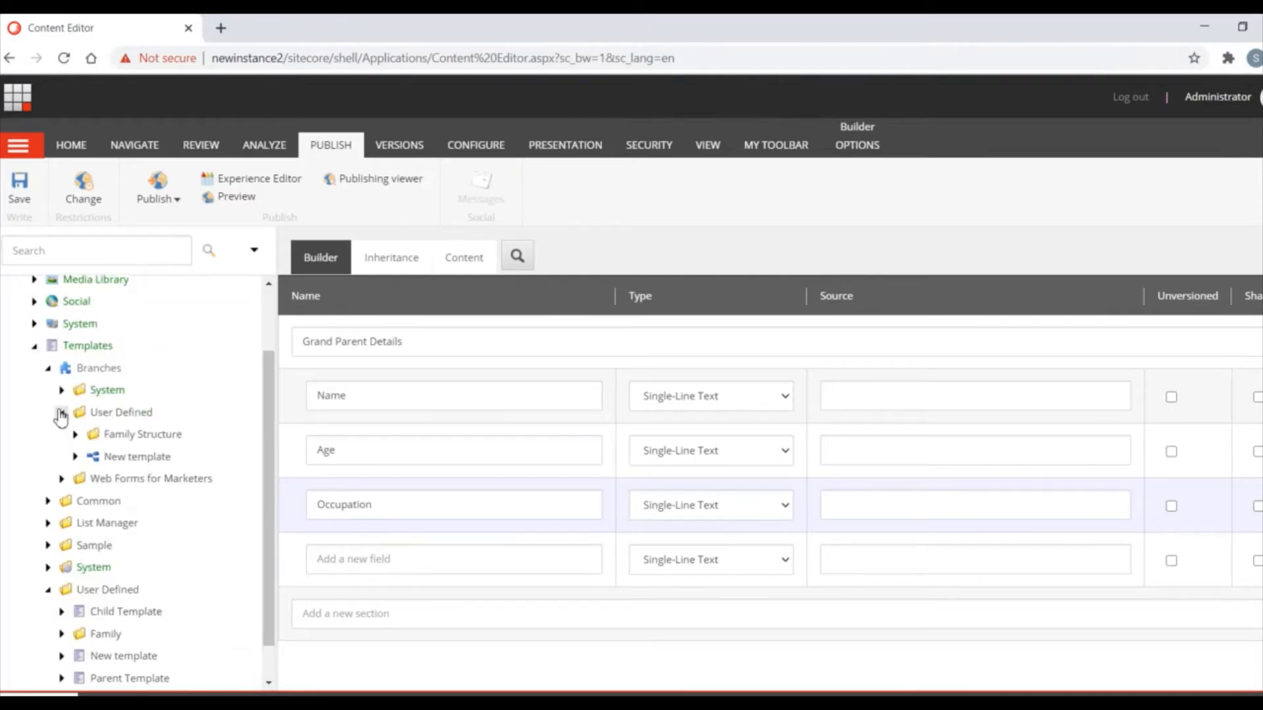
pyautogui.click(125, 413)
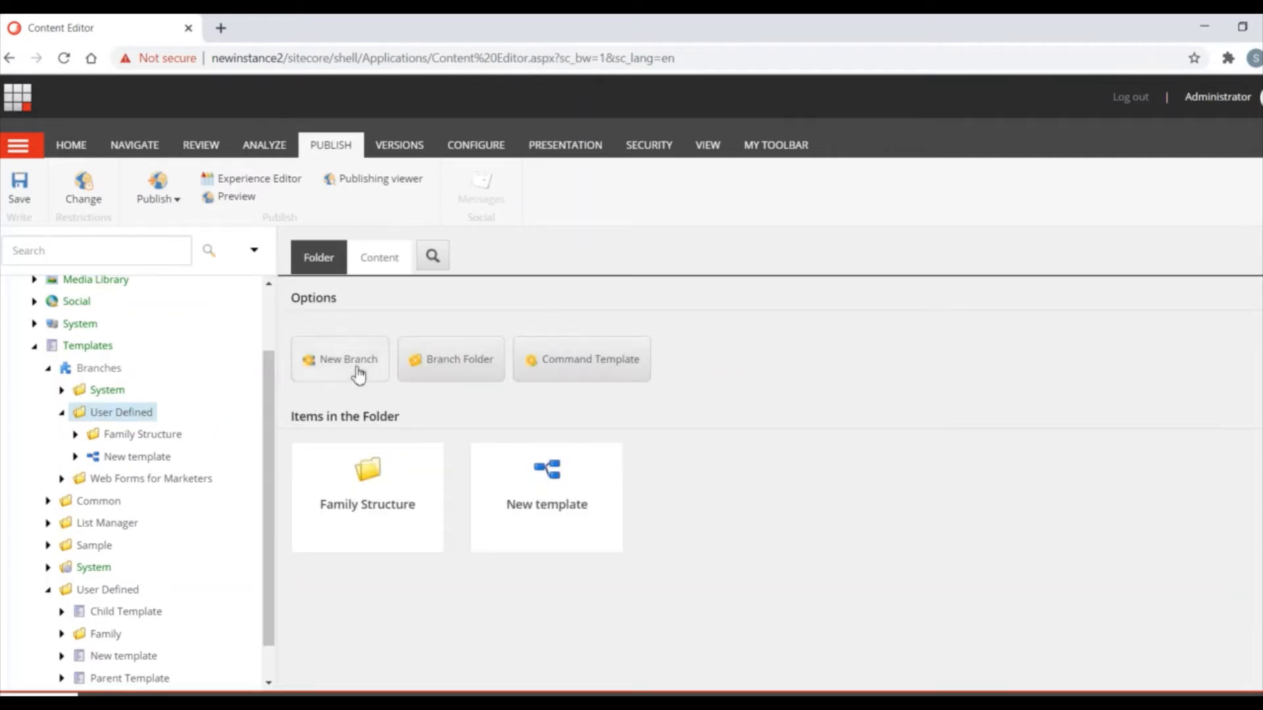
pyautogui.click(455, 366)
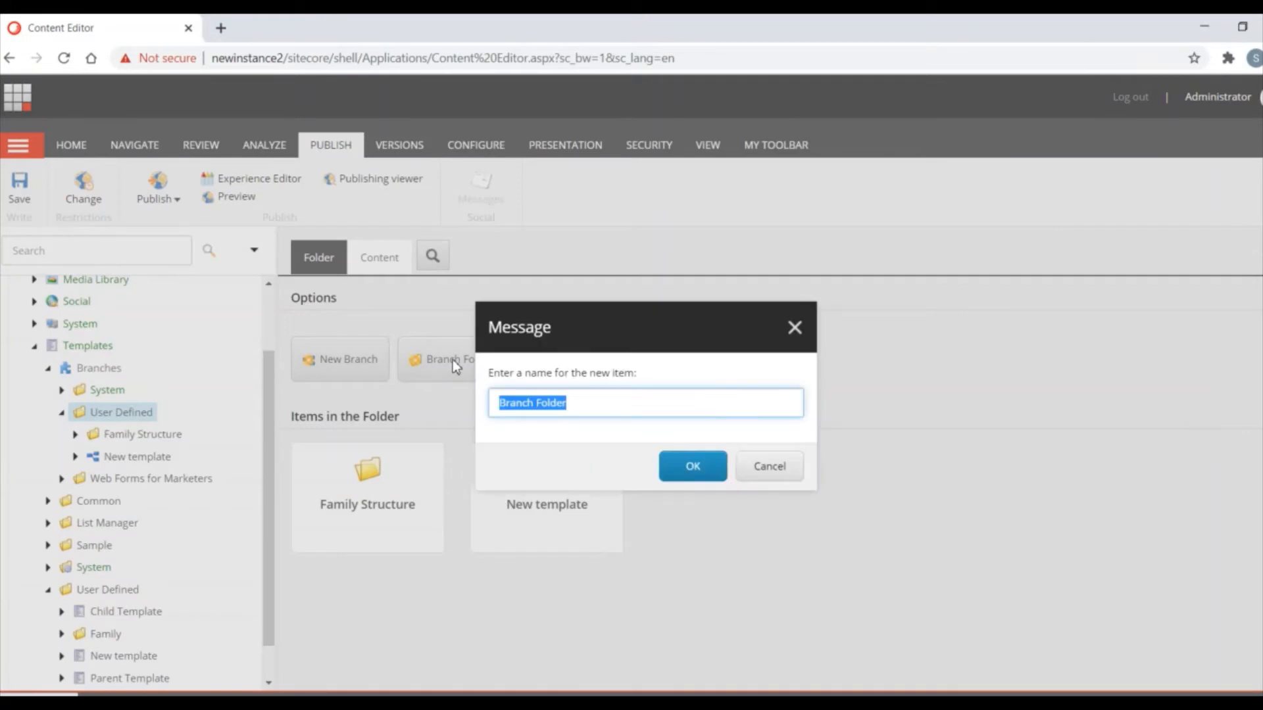
pyautogui.write('Fa')
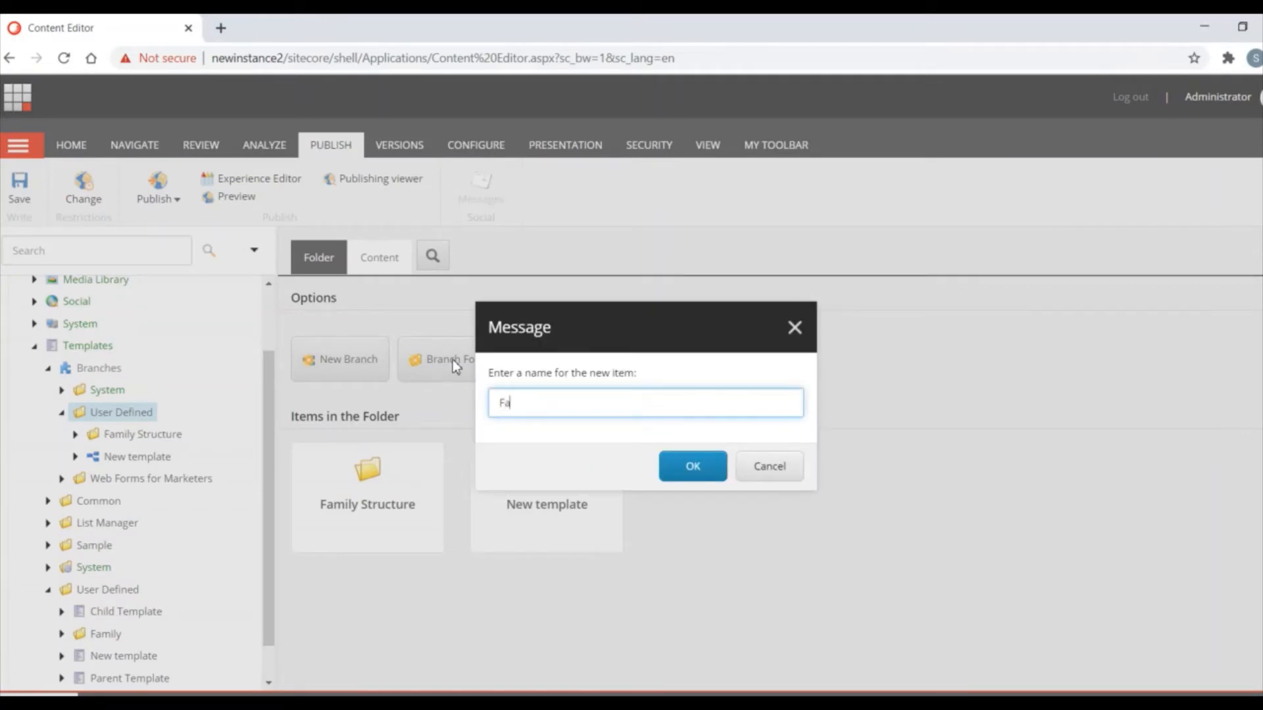
pyautogui.write('mily Details')
pyautogui.press('Return')
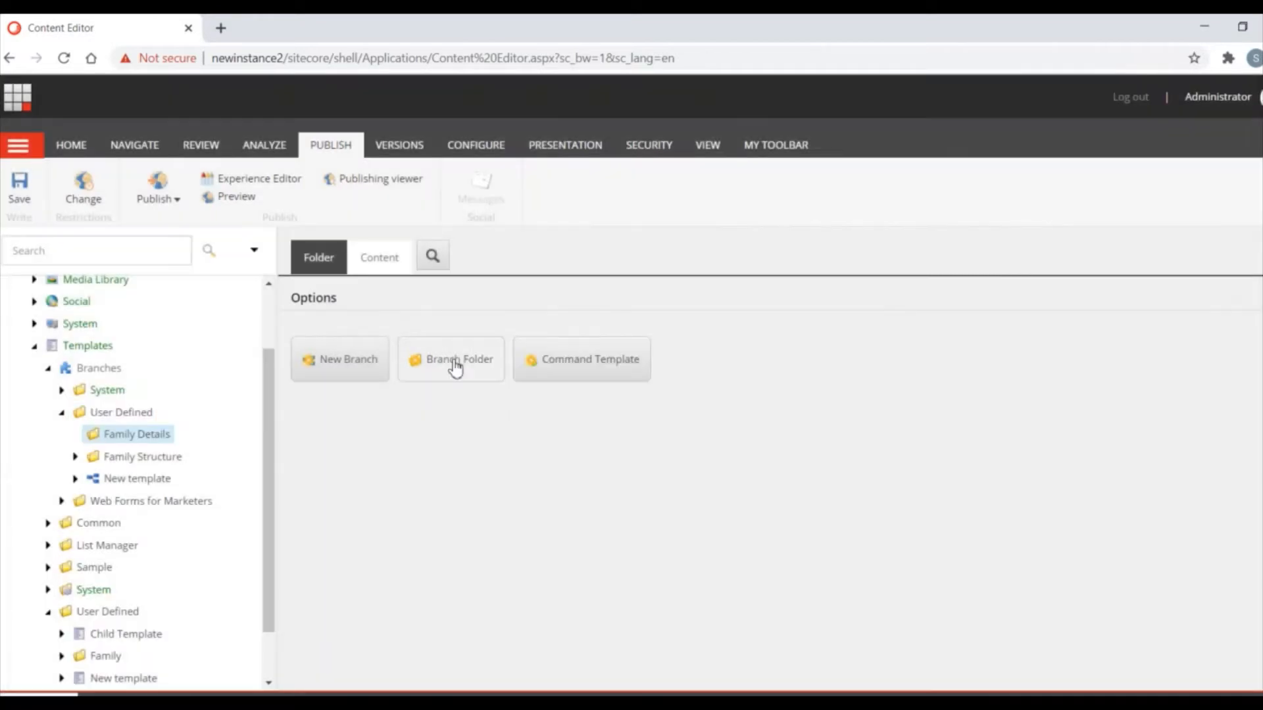
# - Create a new branch in Family Details from the Grand Parent template in User Defined/Family
pyautogui.click(340, 362)
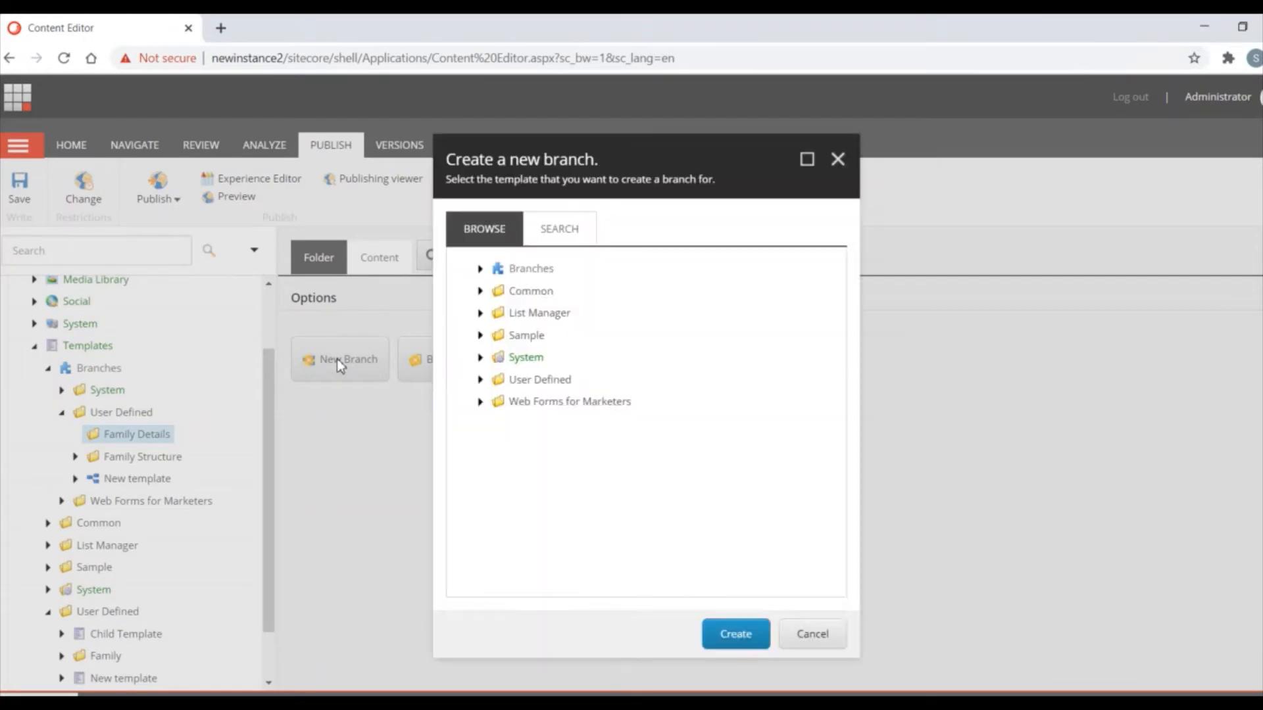
pyautogui.click(480, 380)
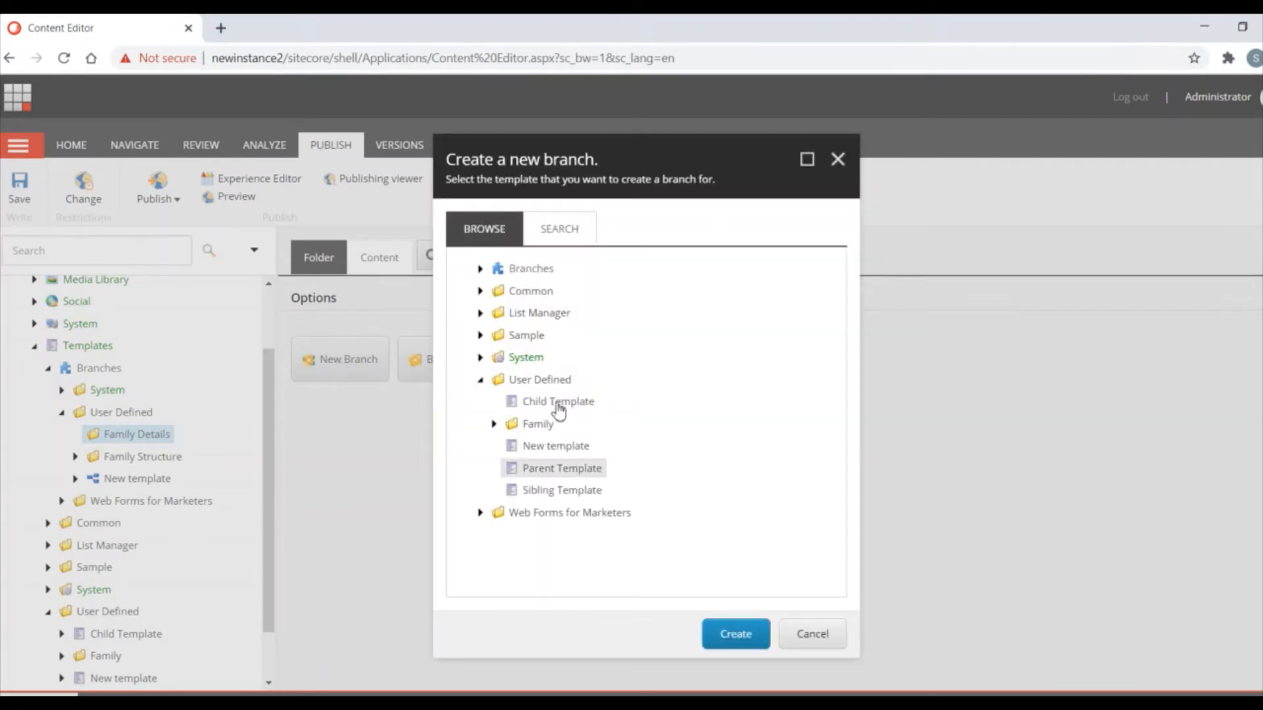
pyautogui.click(494, 424)
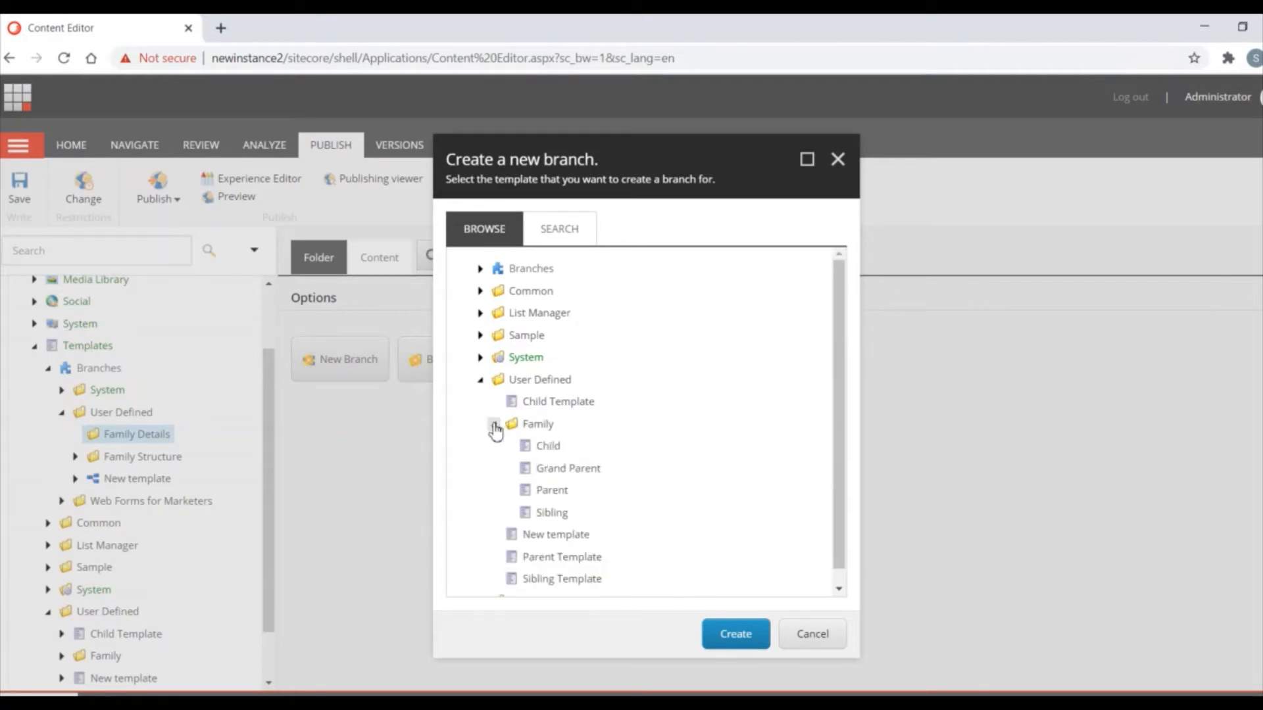
pyautogui.click(582, 475)
pyautogui.click(732, 638)
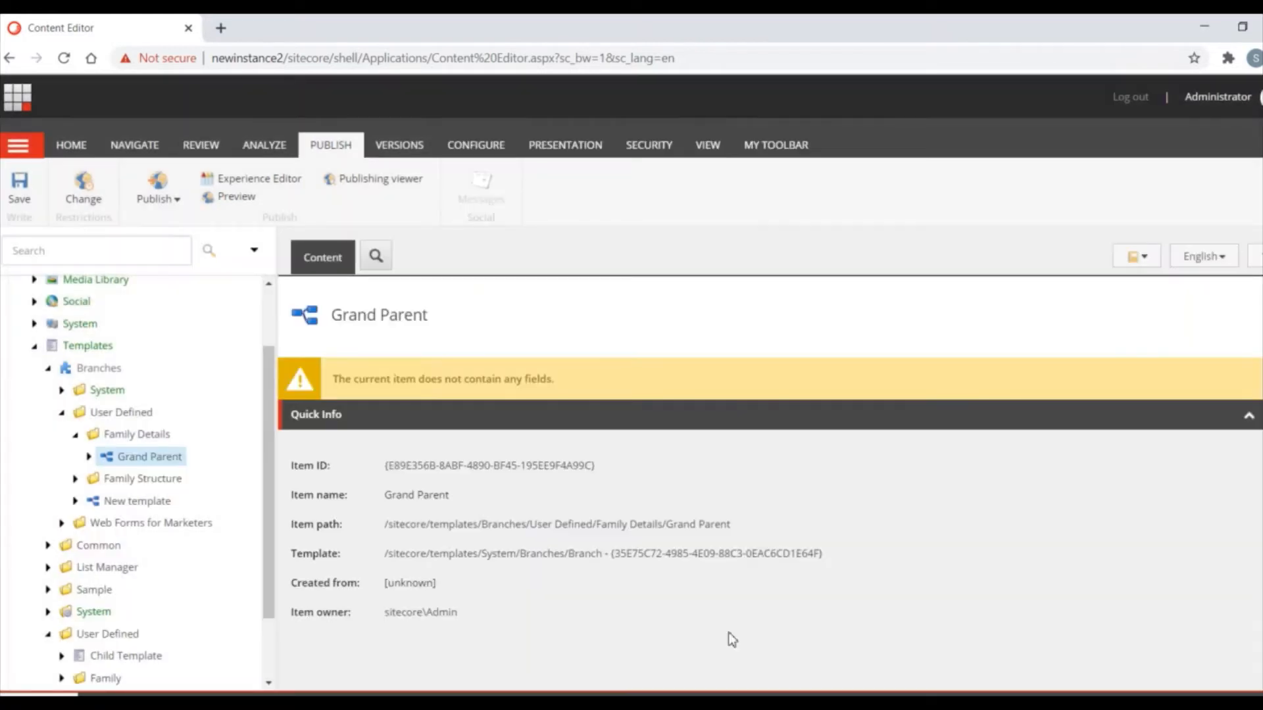
# - Insert an item based on the User Defined/Family/Parent template under the $name item of the Grand Parent branch
pyautogui.click(88, 457)
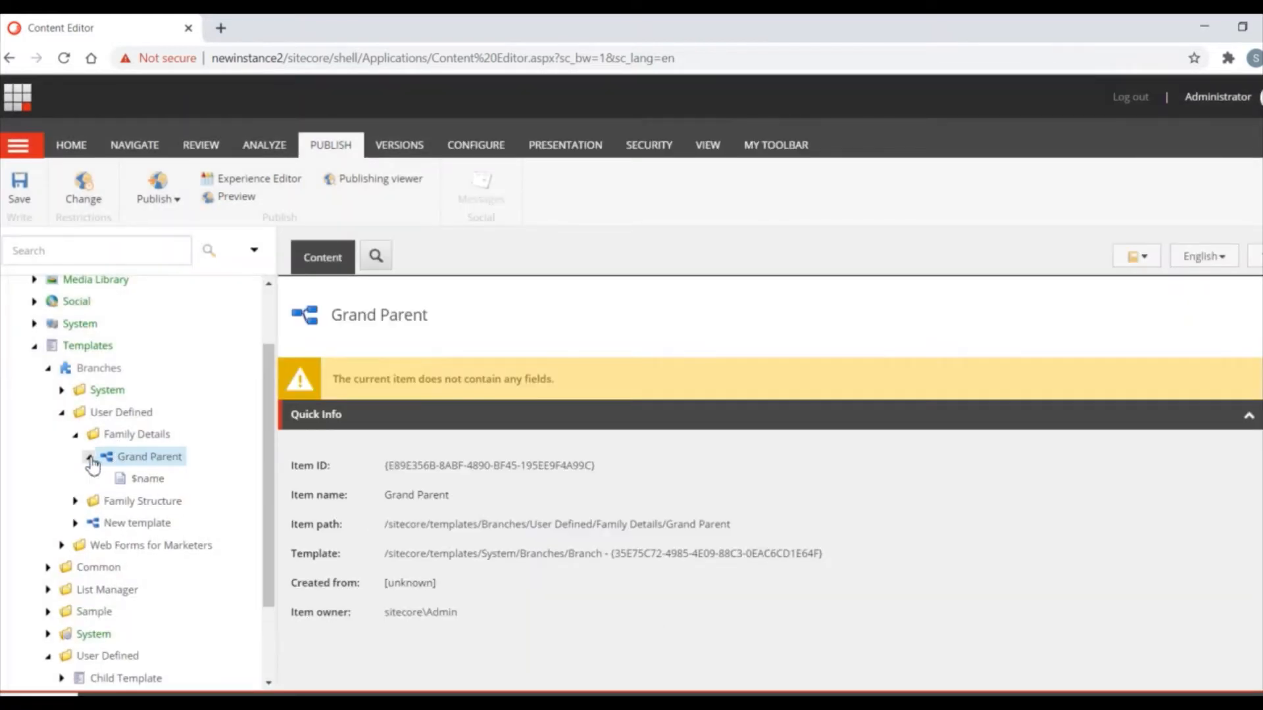
pyautogui.click(146, 479)
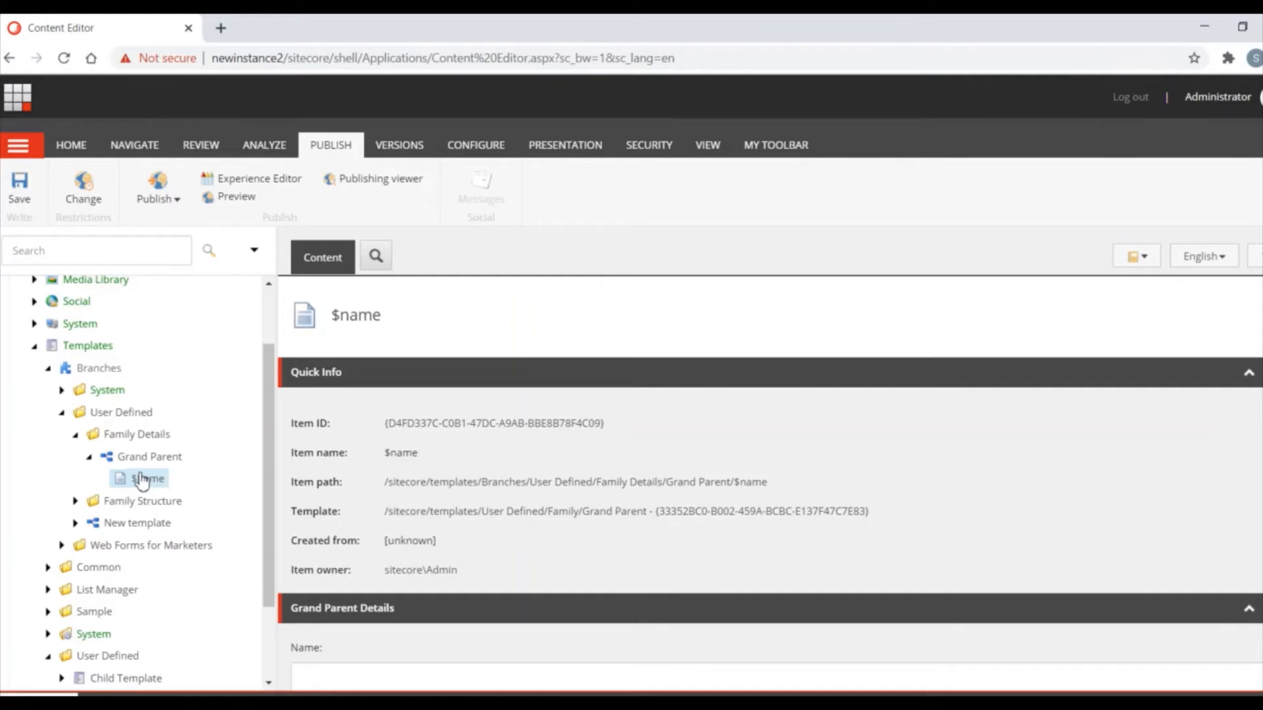
pyautogui.rightClick(142, 481)
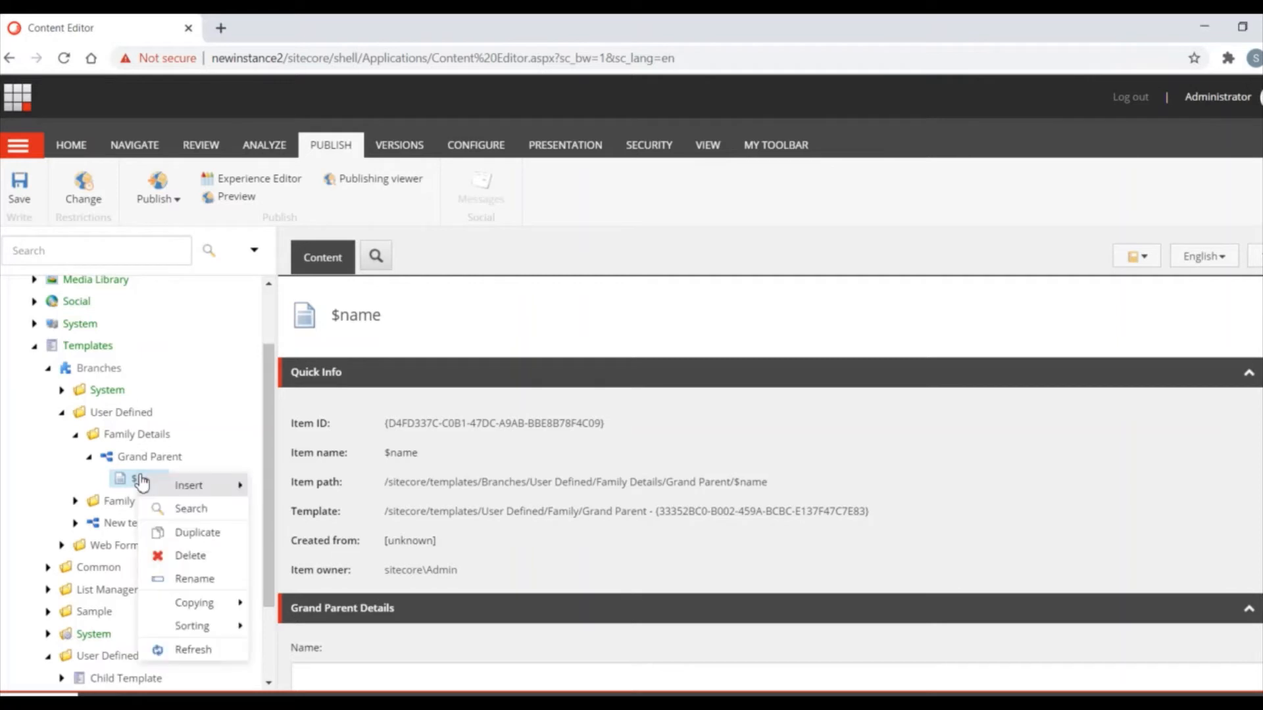
pyautogui.moveTo(190, 485)
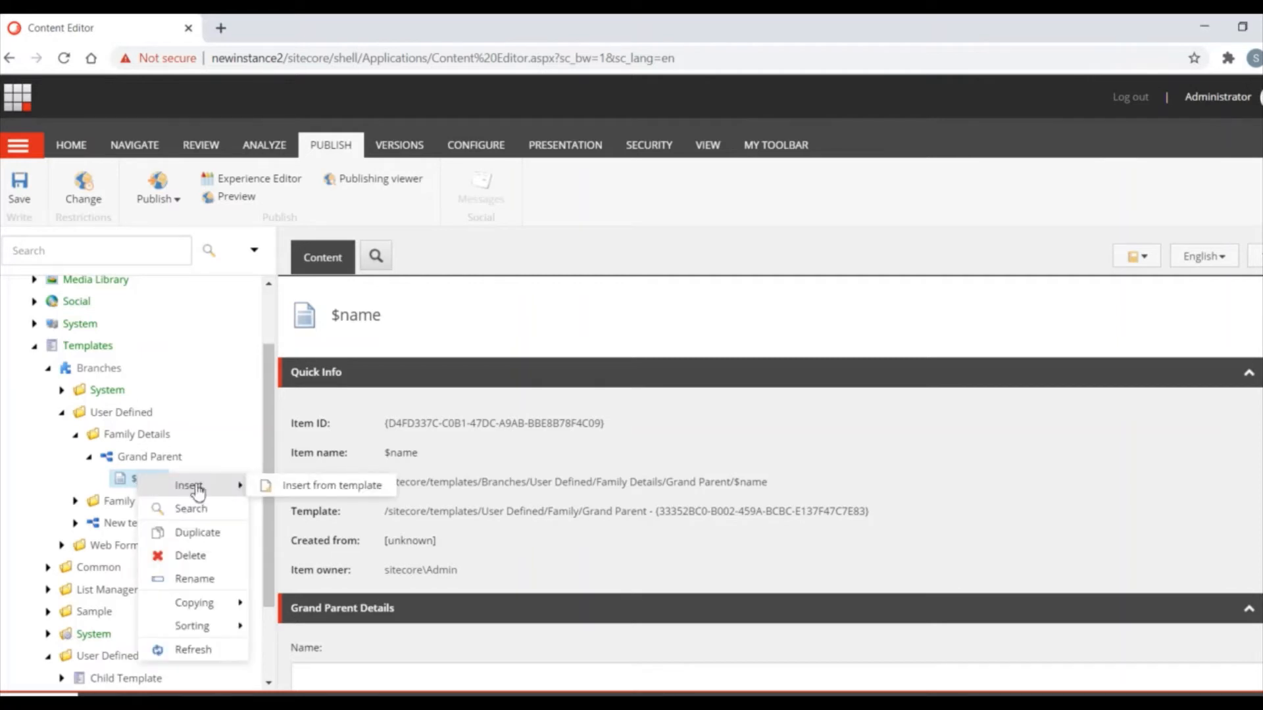
pyautogui.click(301, 487)
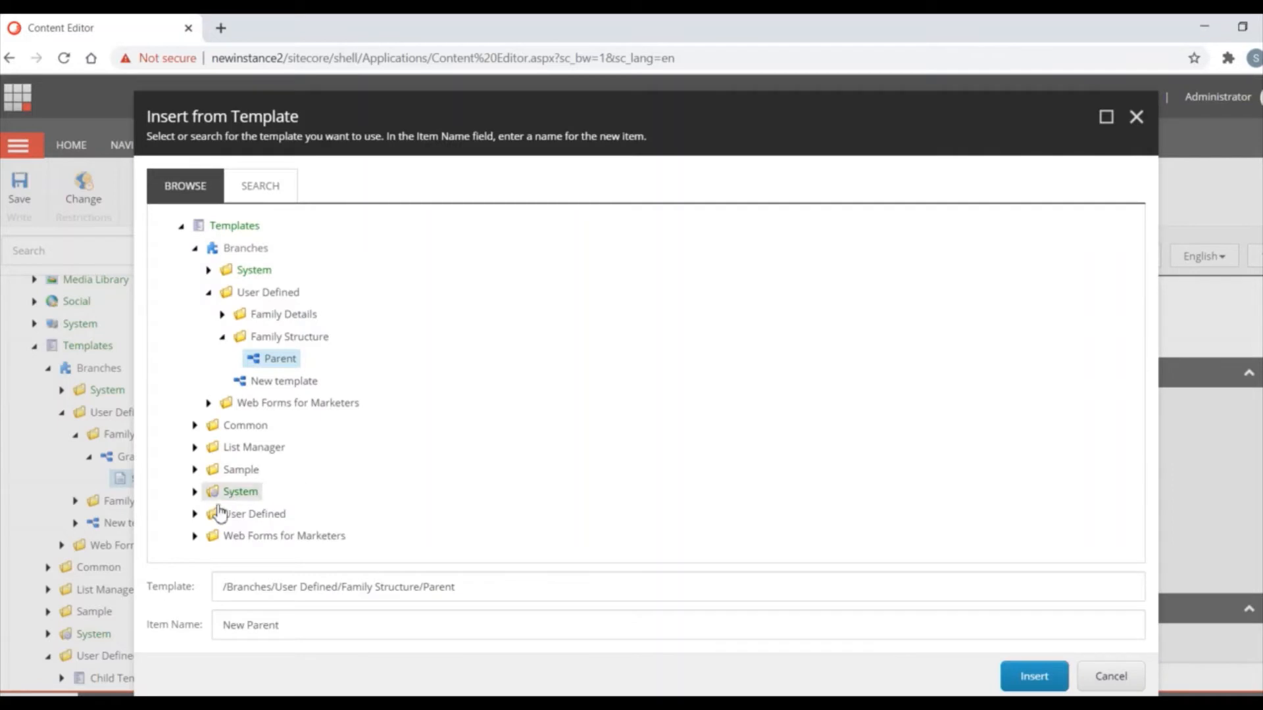
pyautogui.click(194, 514)
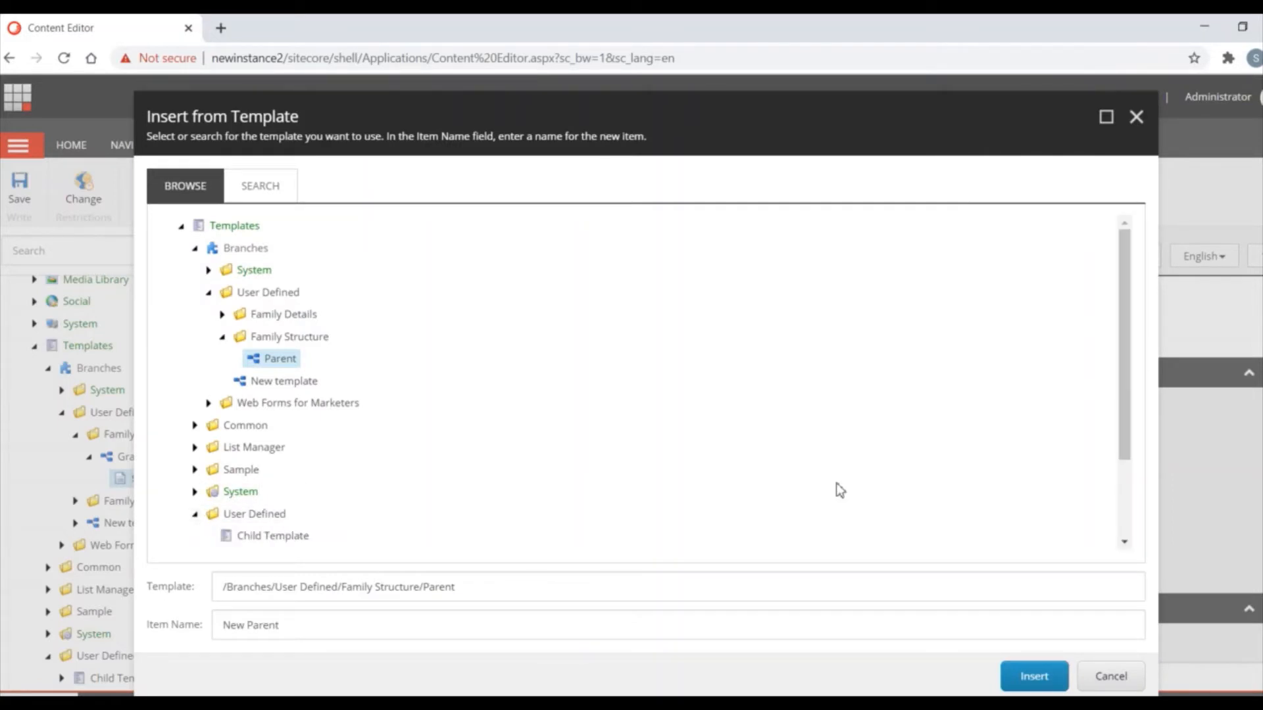
pyautogui.click(1124, 543)
pyautogui.click(1124, 543)
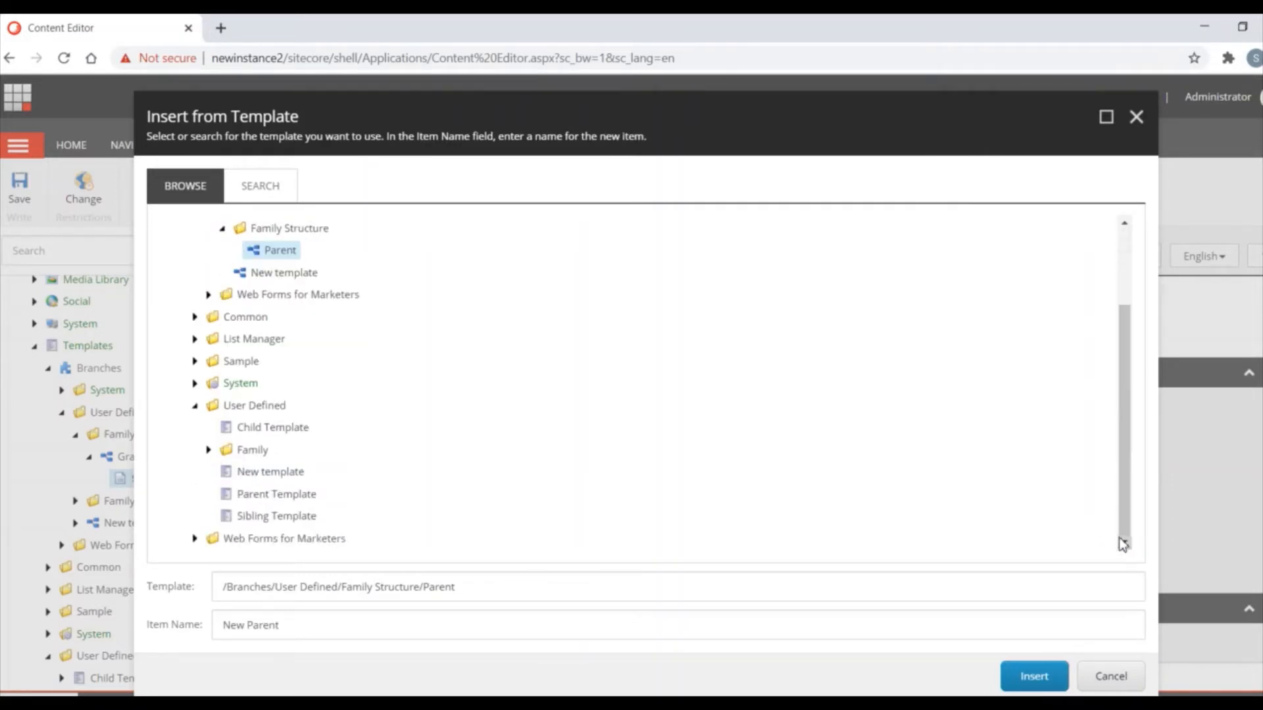
pyautogui.click(207, 451)
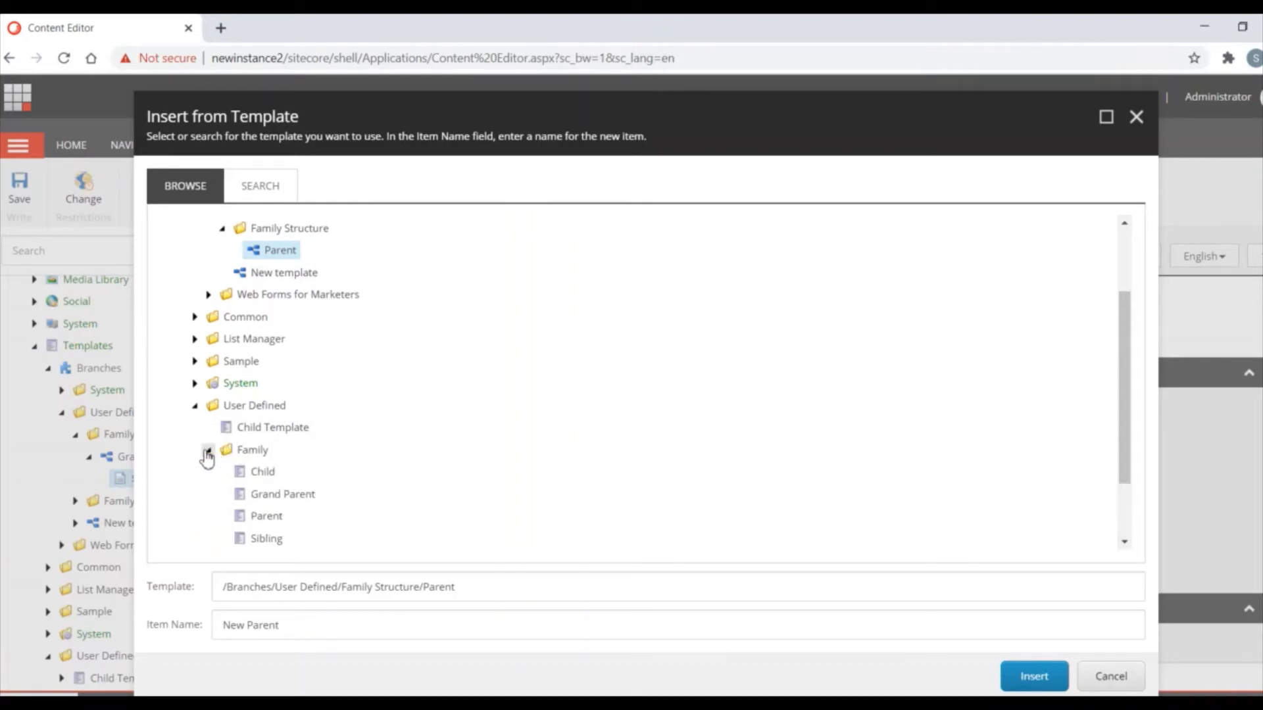
pyautogui.click(266, 518)
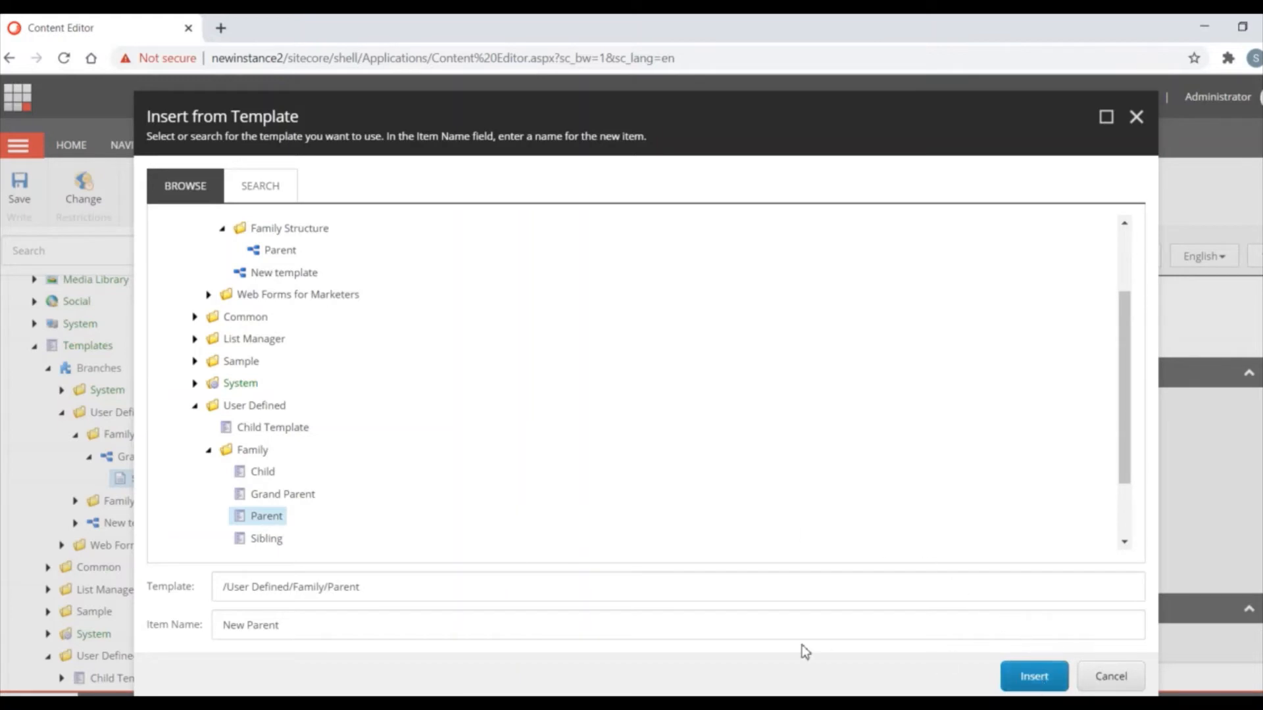
pyautogui.click(1027, 681)
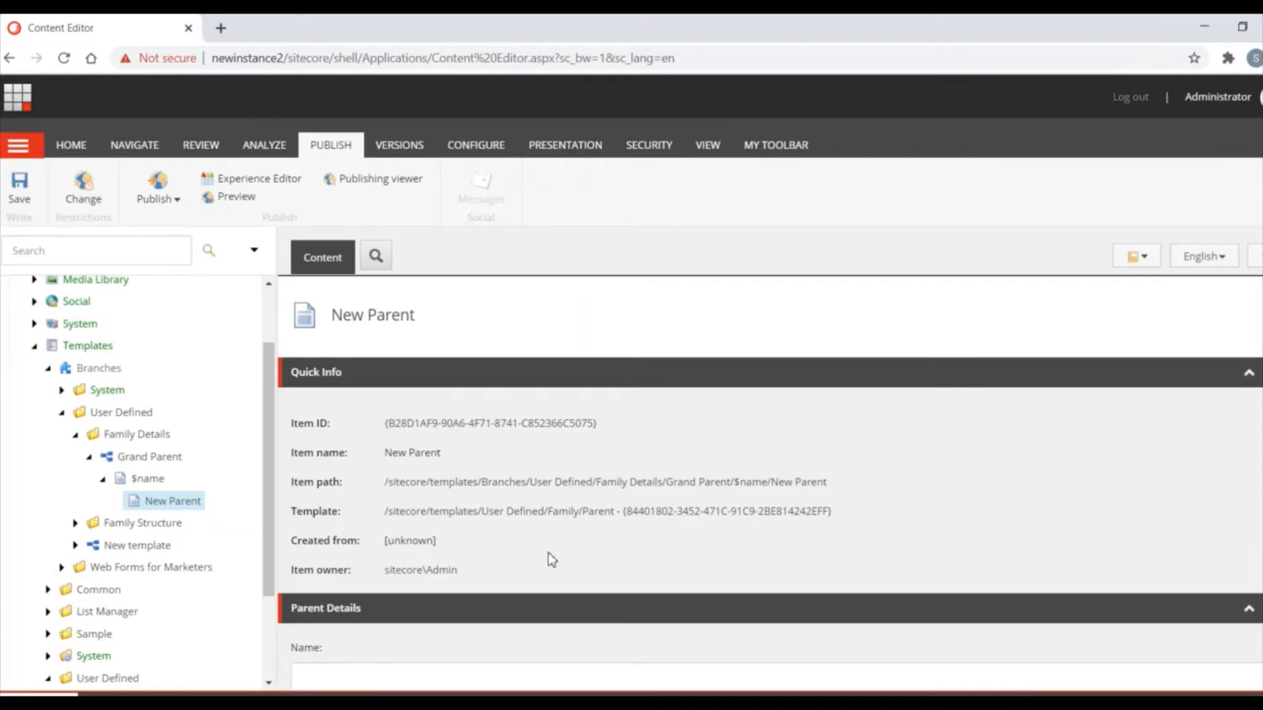
# - Insert an item based on the User Defined/Family/Child template under New Parent in the Grand Parent branch
pyautogui.rightClick(169, 506)
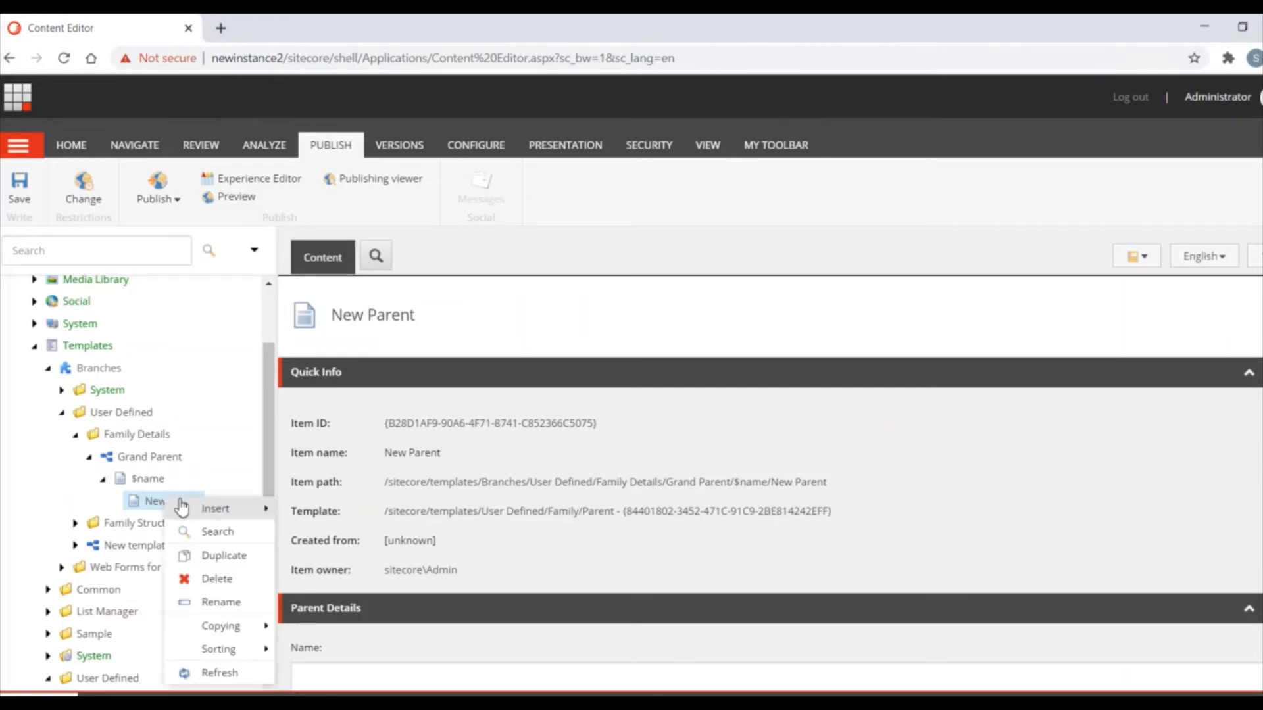
pyautogui.moveTo(214, 509)
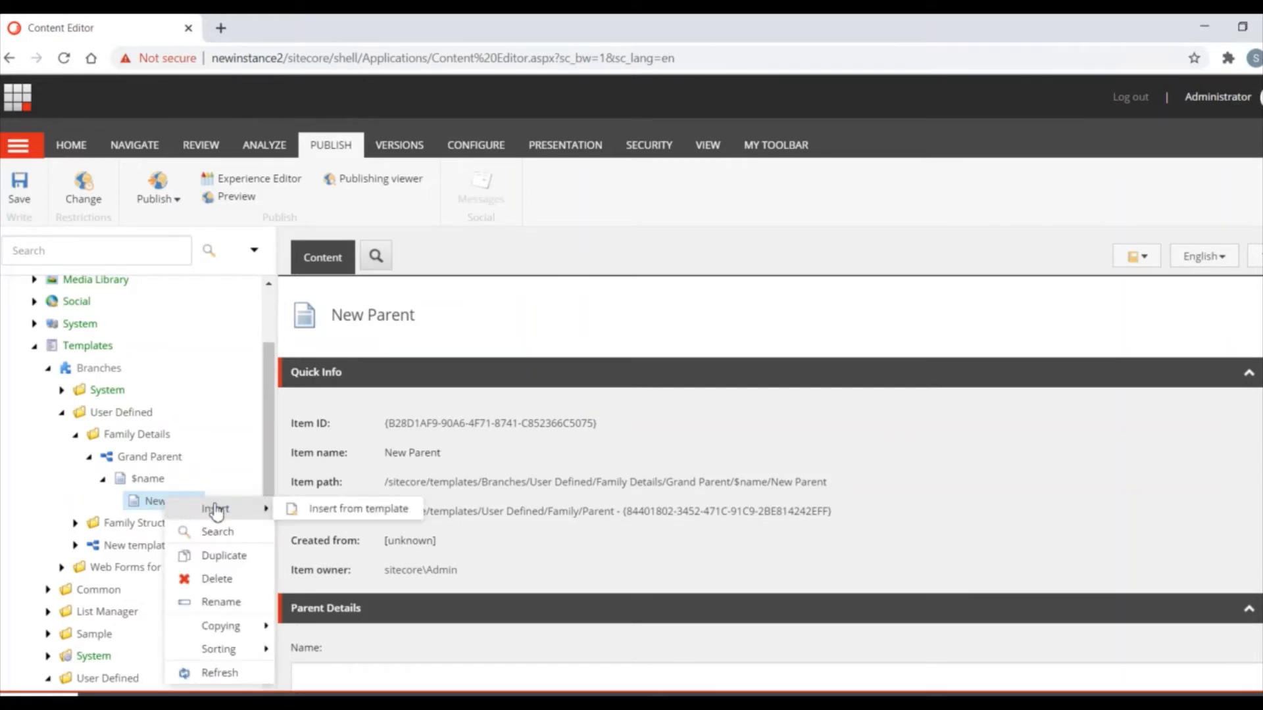
pyautogui.click(352, 512)
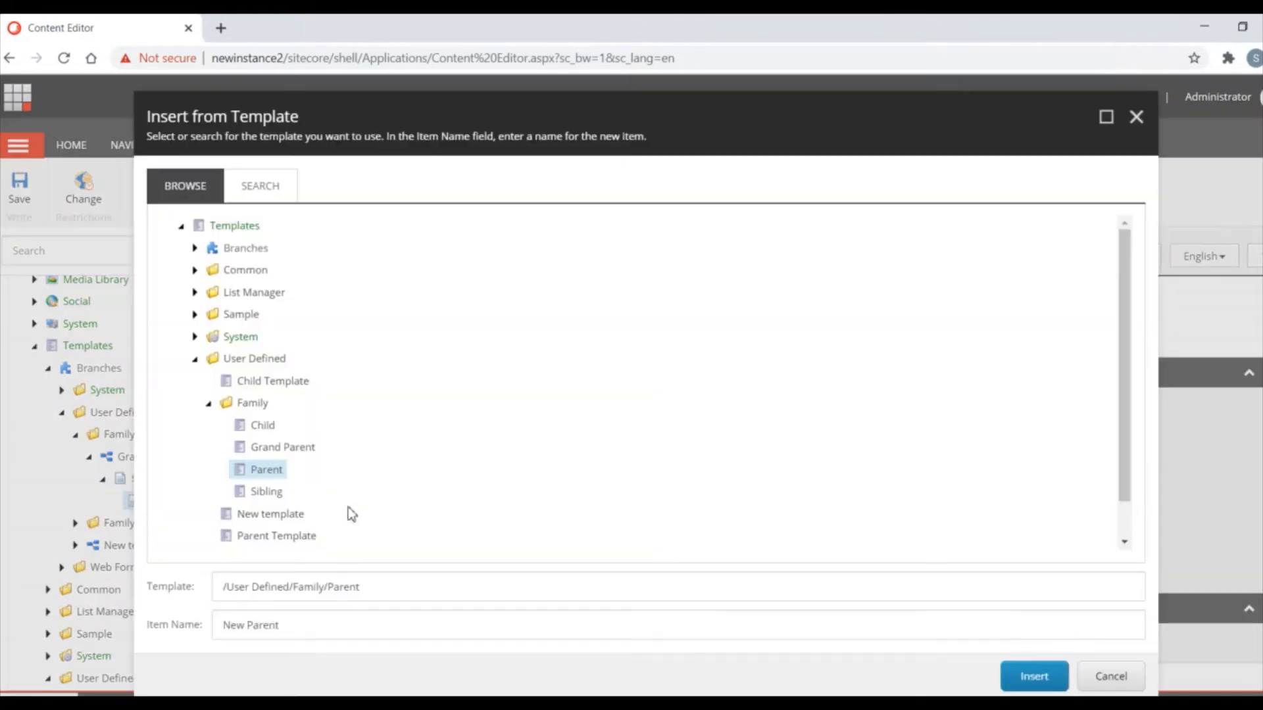
pyautogui.click(263, 425)
pyautogui.click(1035, 677)
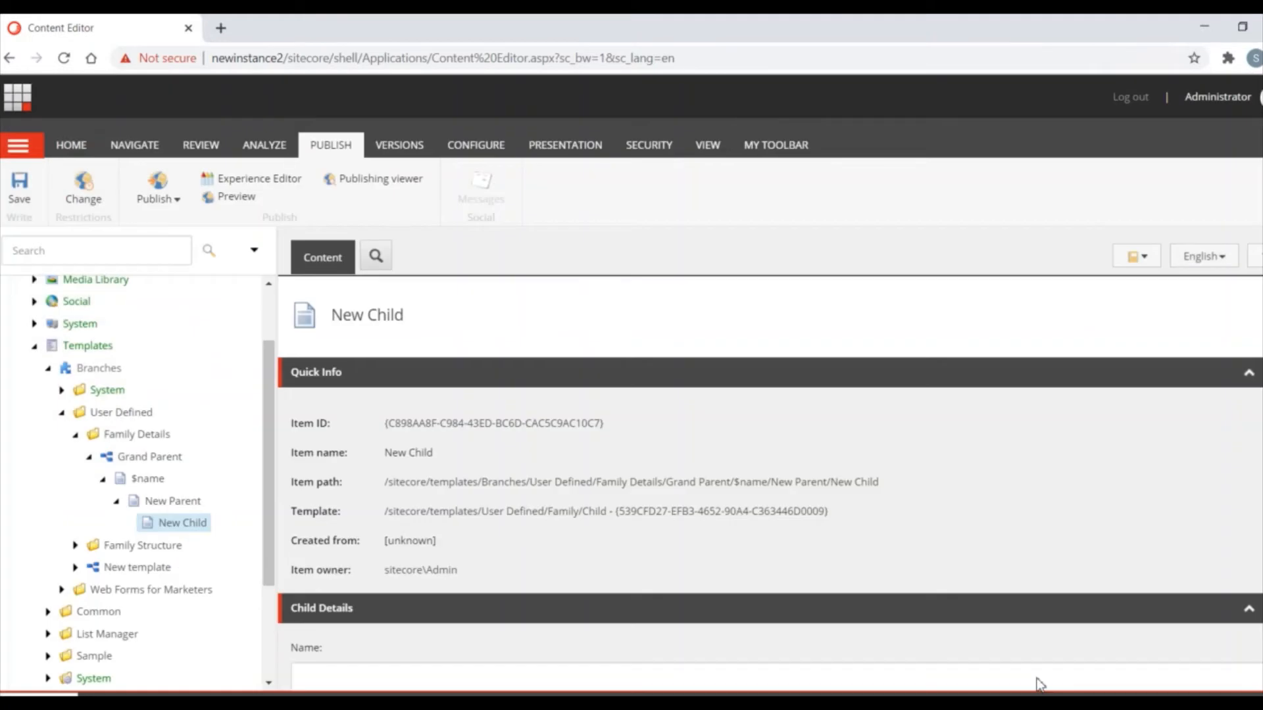
# - Insert an item based on the User Defined/Family/Sibling template under New Parent and save it
pyautogui.click(178, 511)
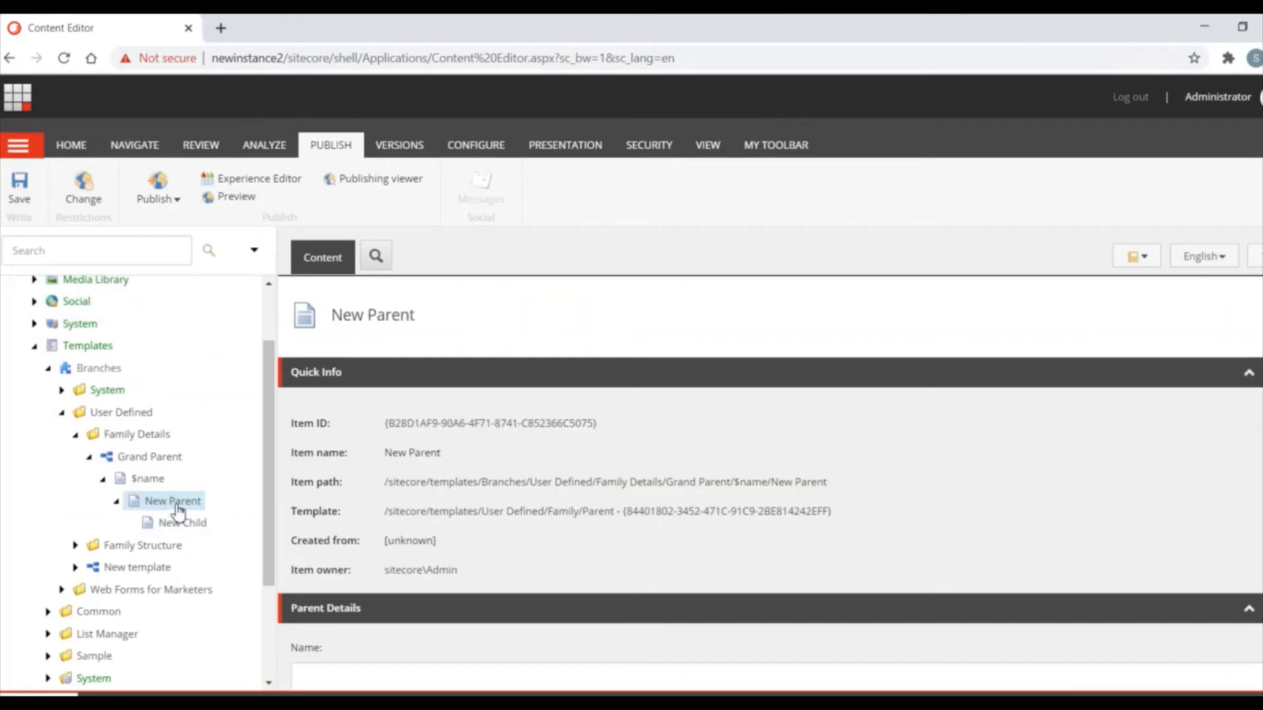
pyautogui.rightClick(177, 511)
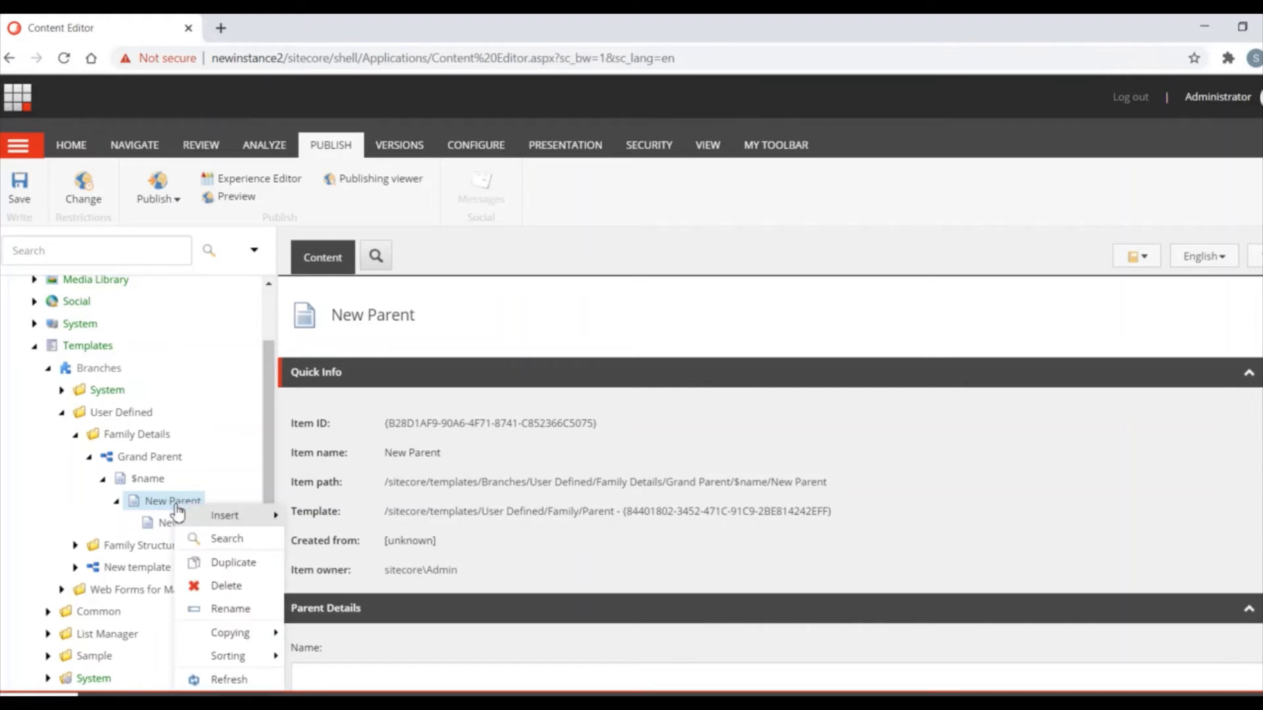
pyautogui.moveTo(230, 516)
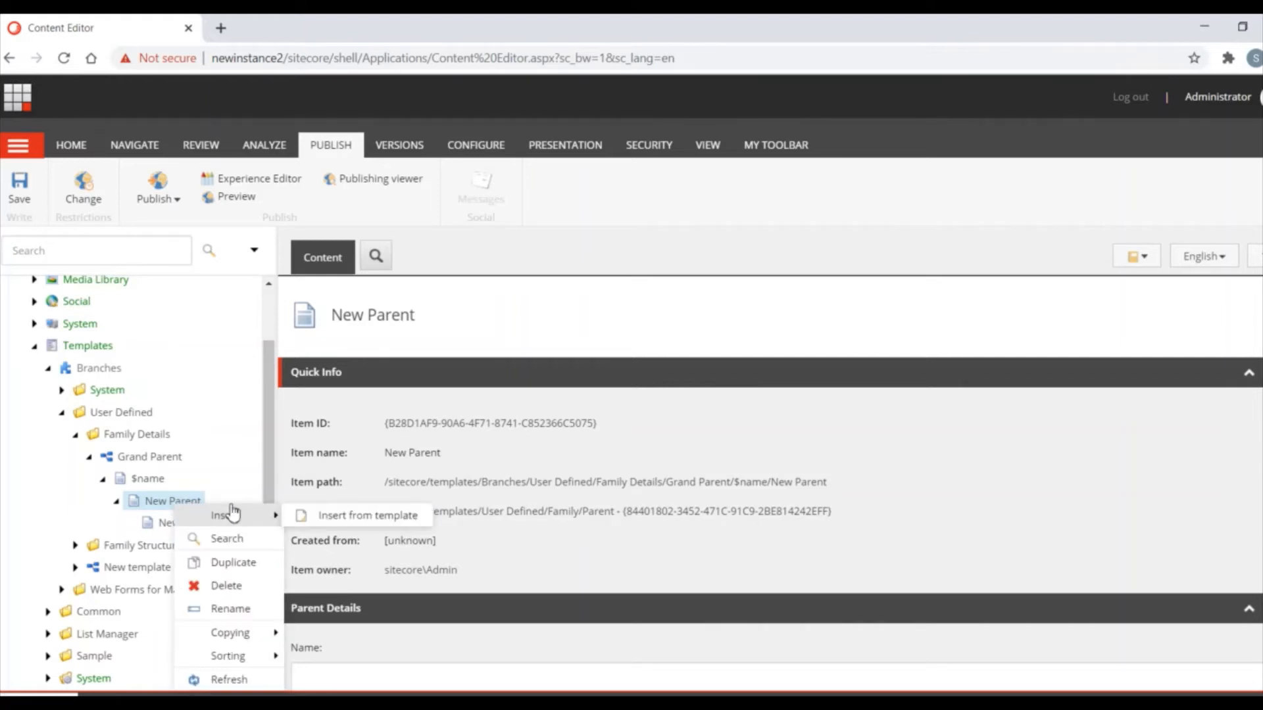
pyautogui.click(358, 515)
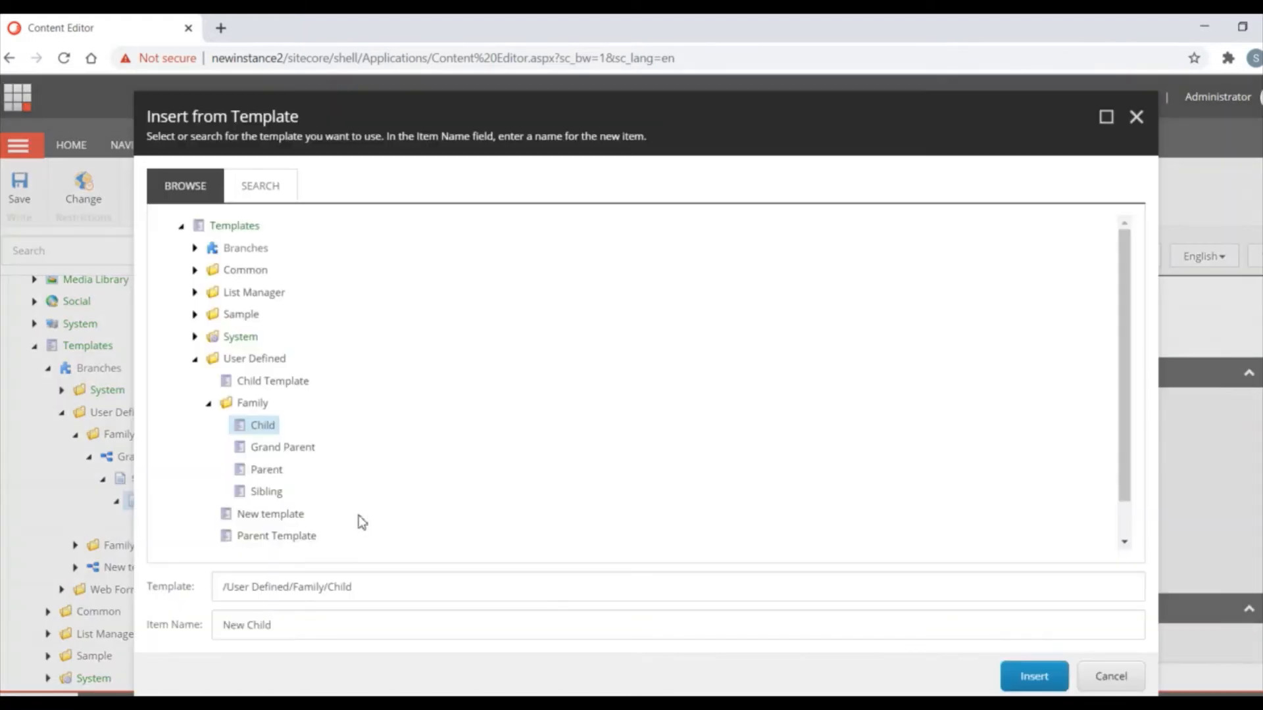
pyautogui.doubleClick(267, 493)
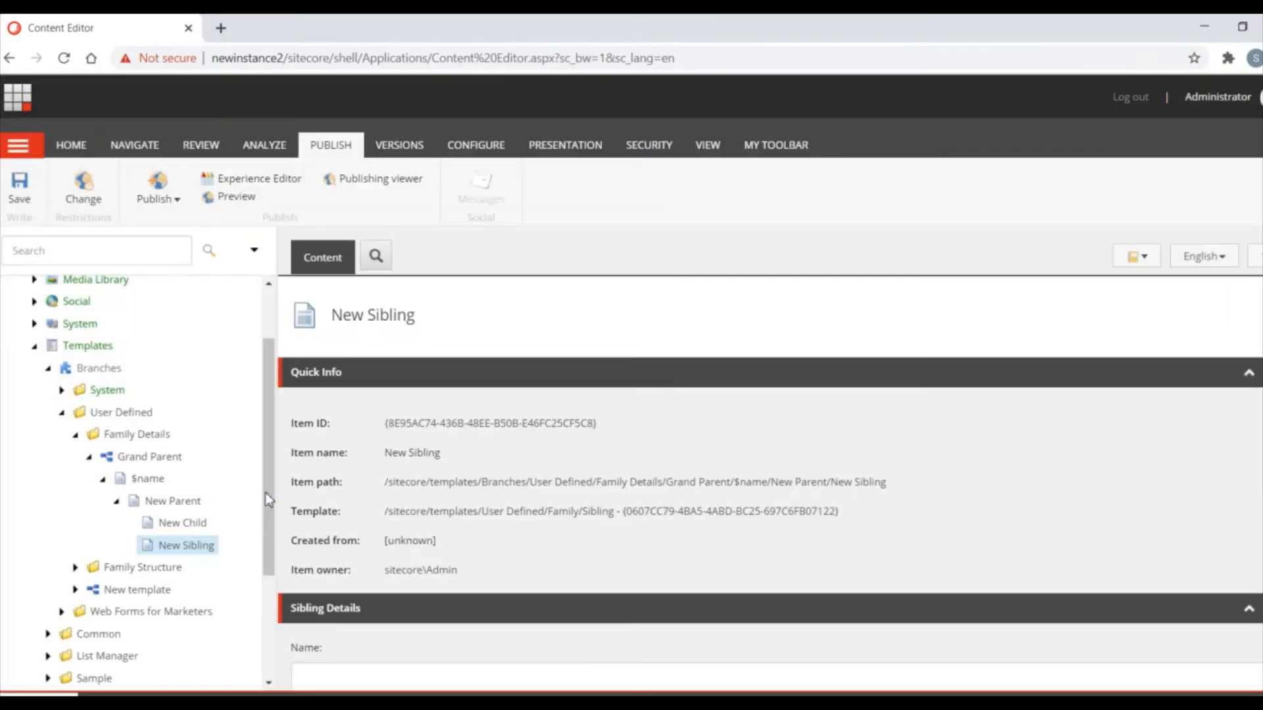
pyautogui.click(19, 188)
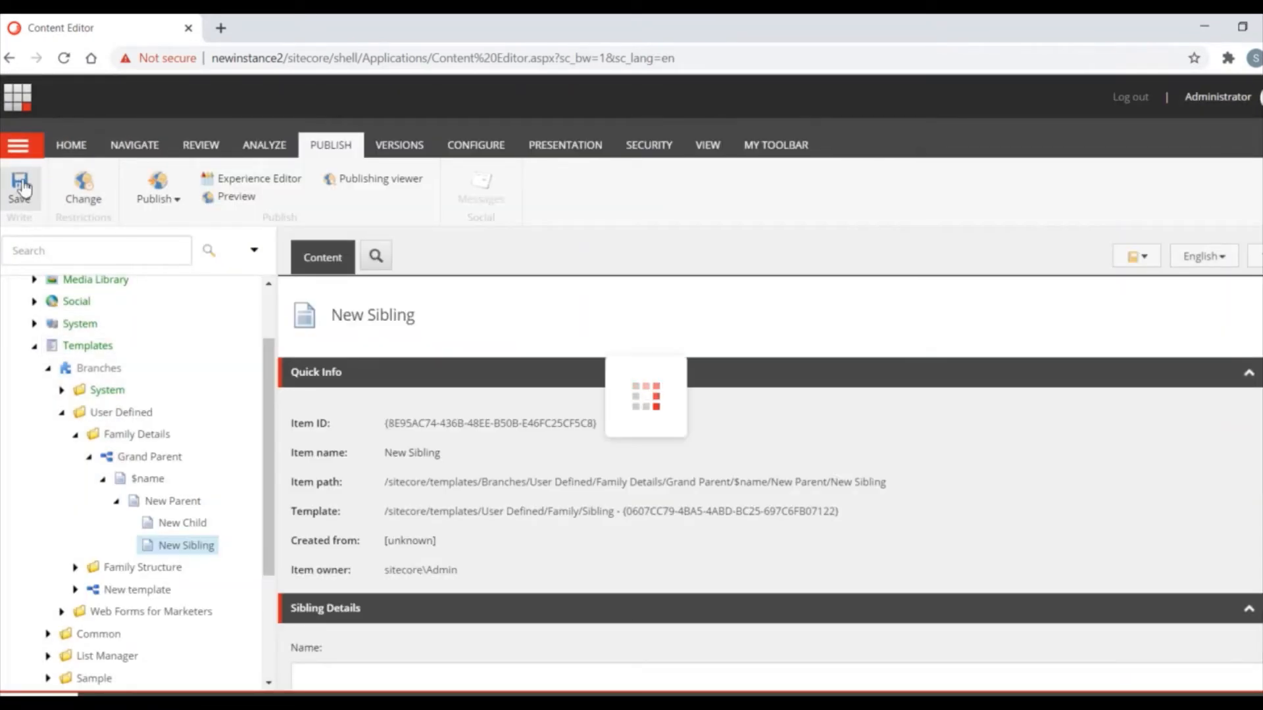
pyautogui.click(145, 460)
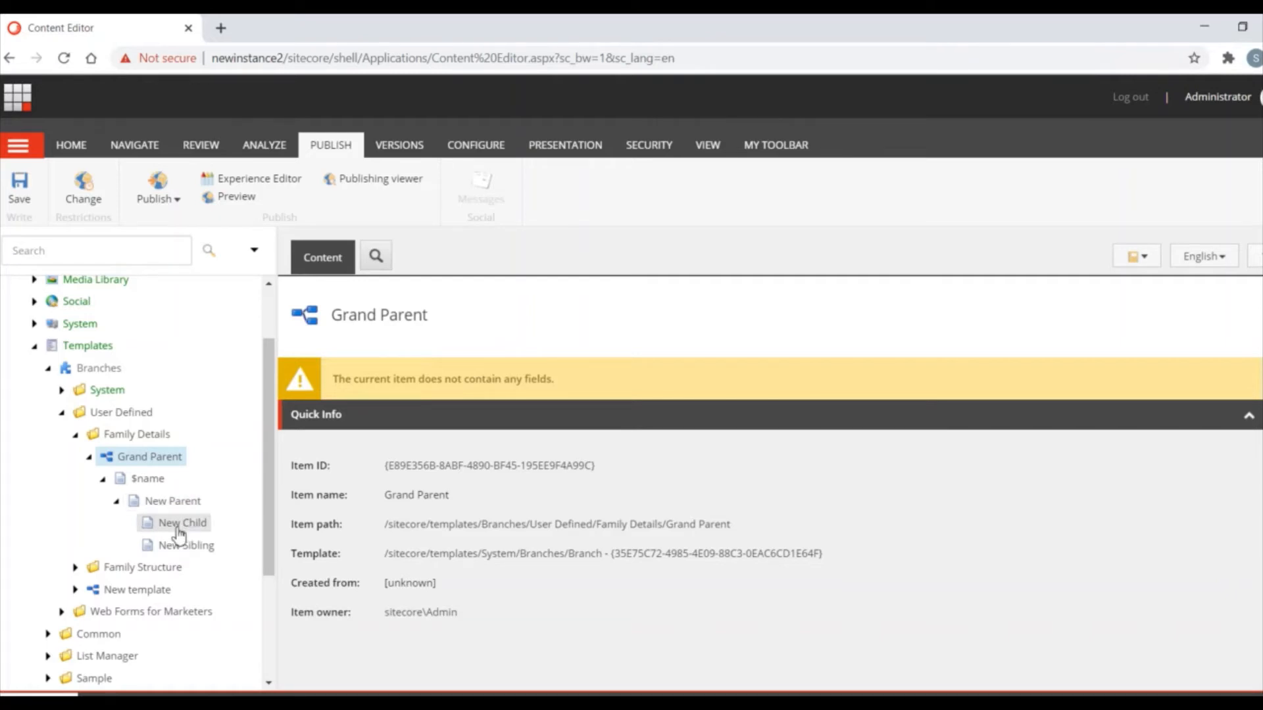
pyautogui.click(181, 199)
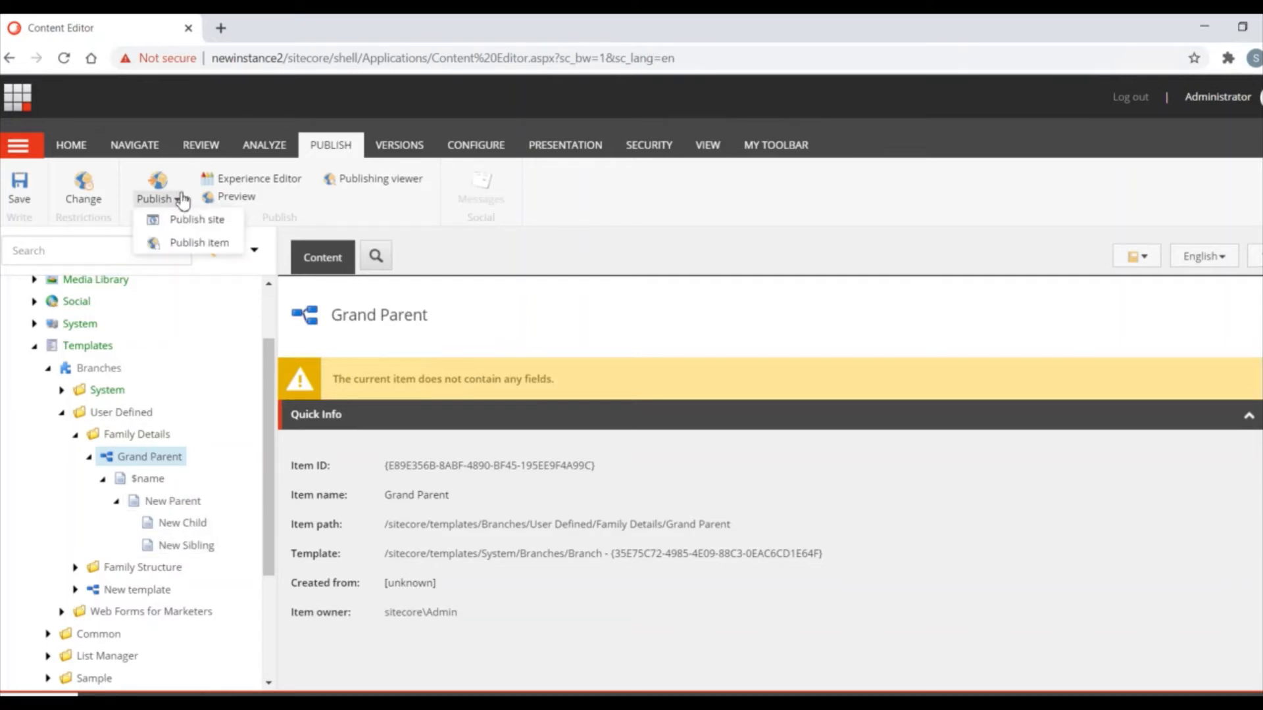
pyautogui.click(191, 241)
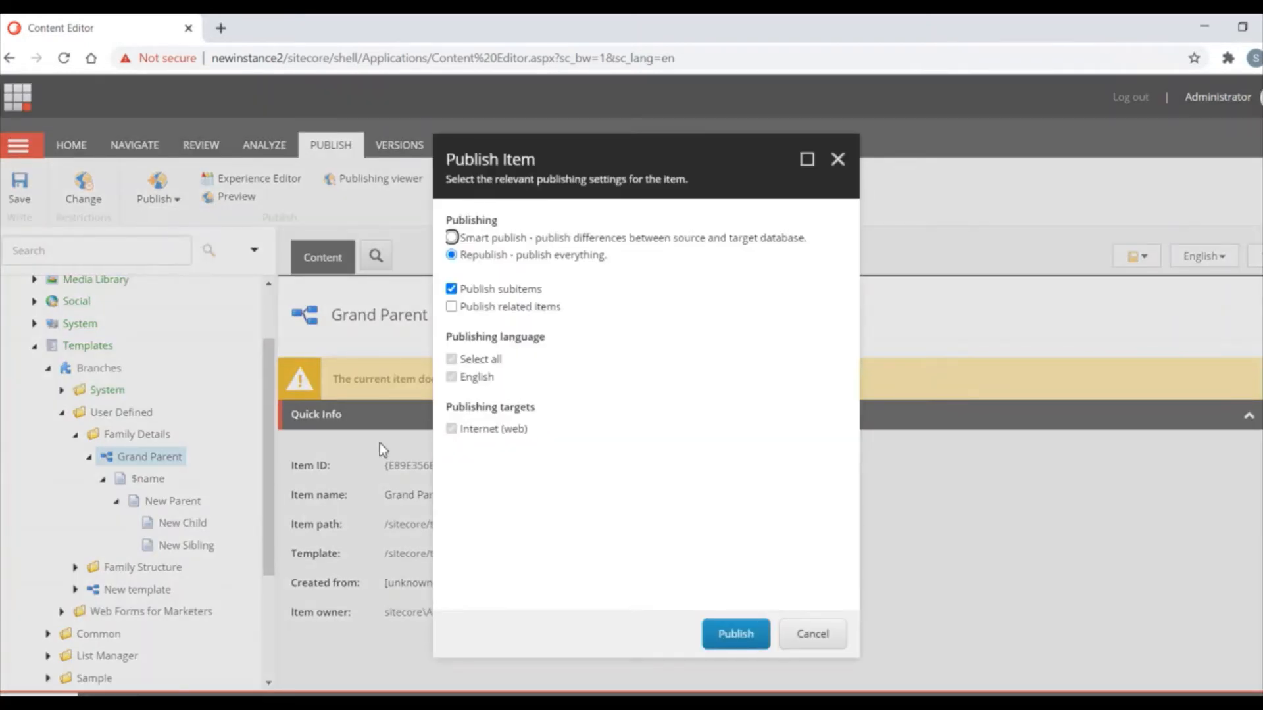
pyautogui.click(813, 635)
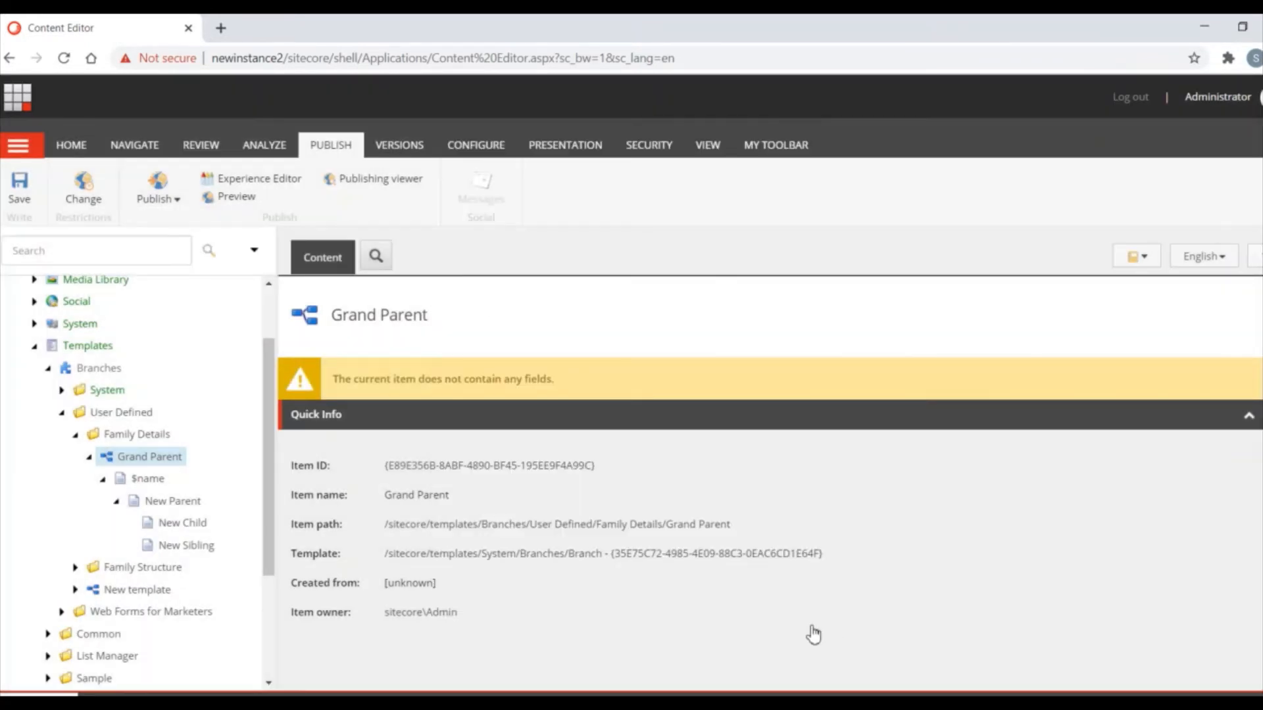
# - Publish the Family Details branch folder with the Republish option, including its subitems
pyautogui.click(141, 433)
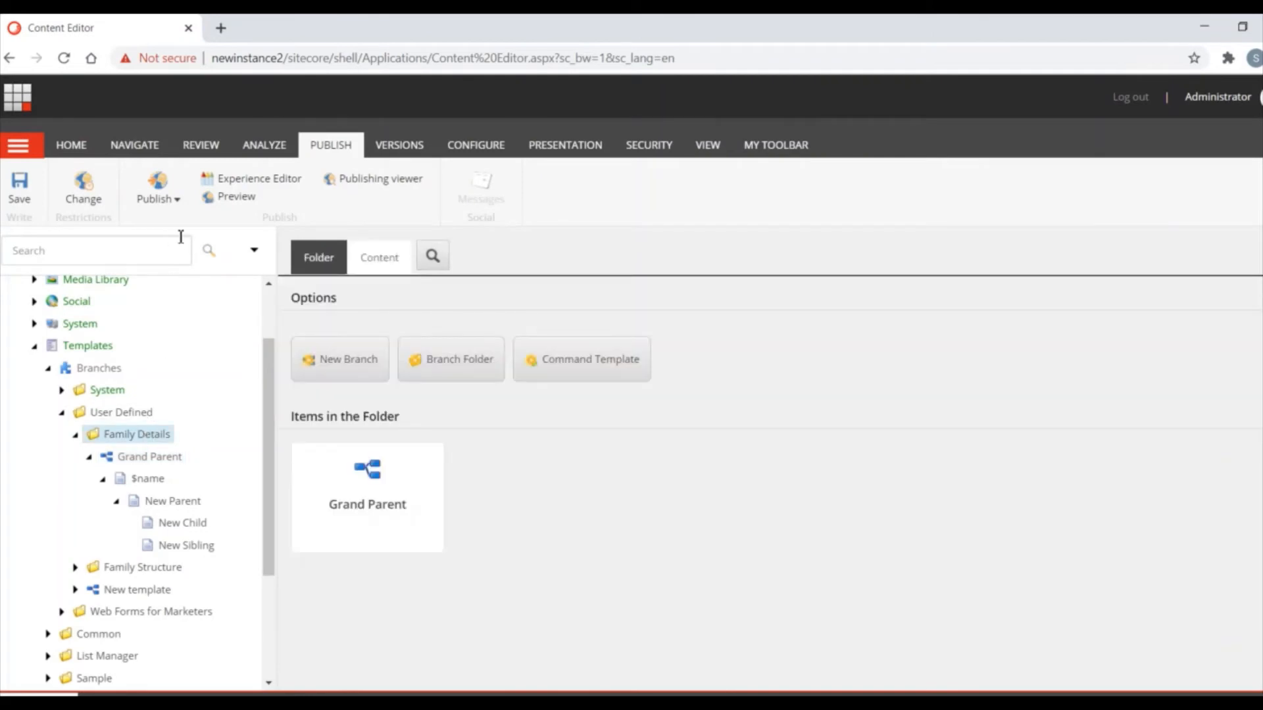
pyautogui.click(177, 197)
pyautogui.click(201, 243)
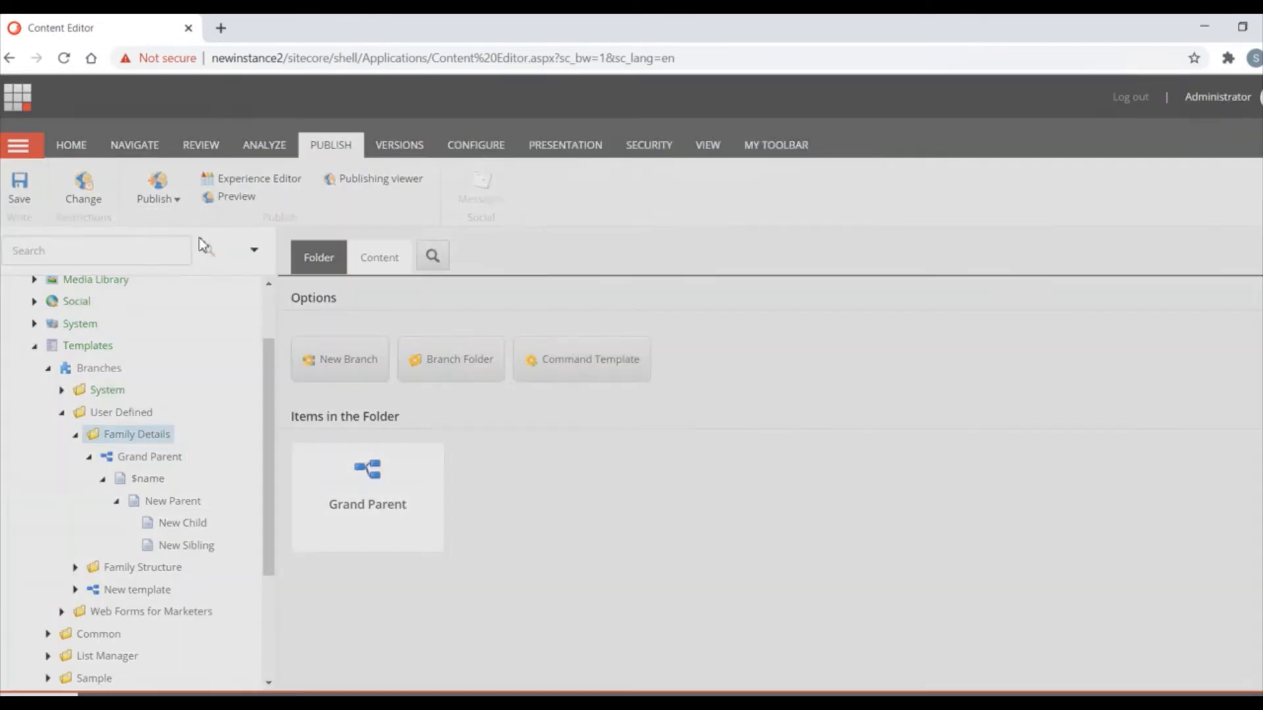
pyautogui.click(735, 633)
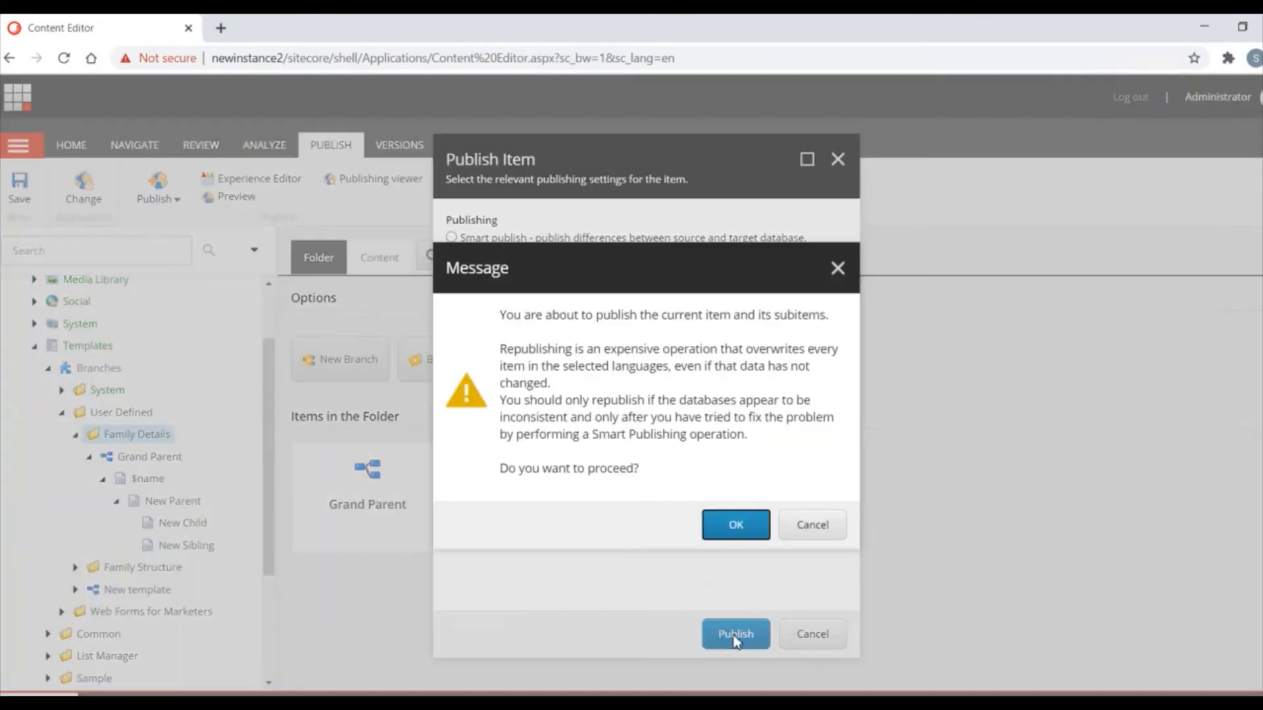
pyautogui.click(735, 526)
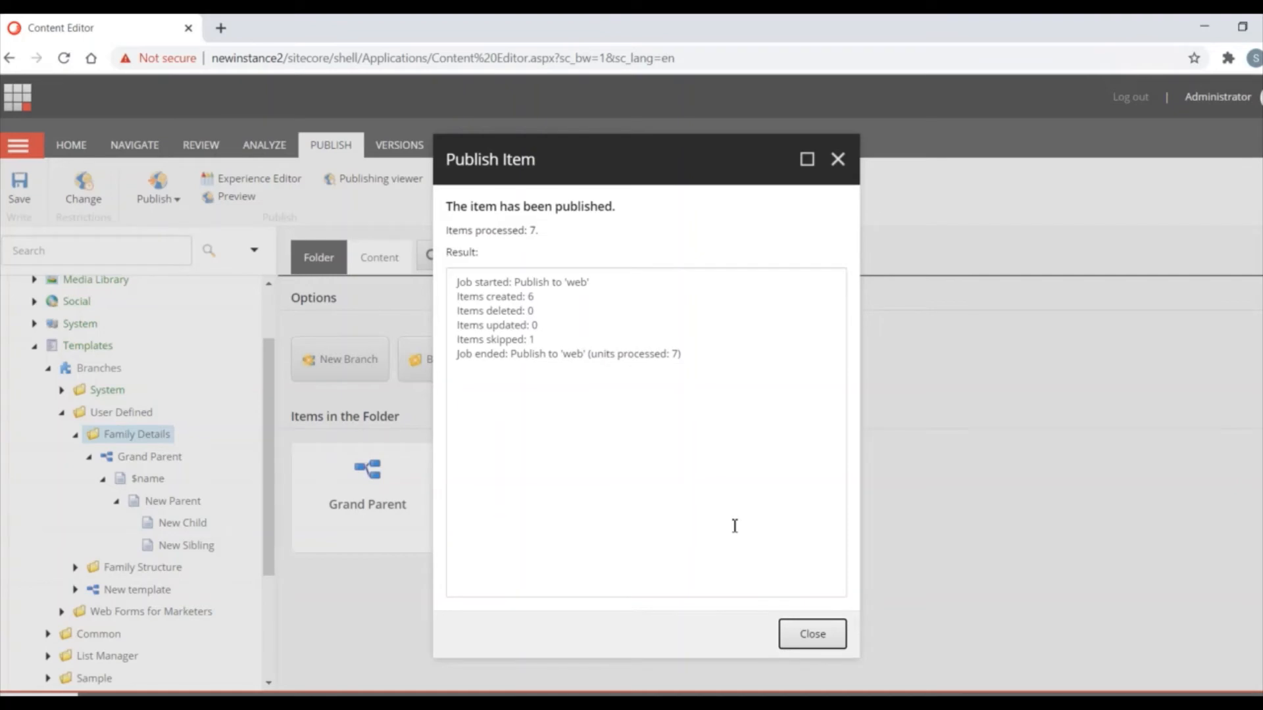
pyautogui.click(816, 636)
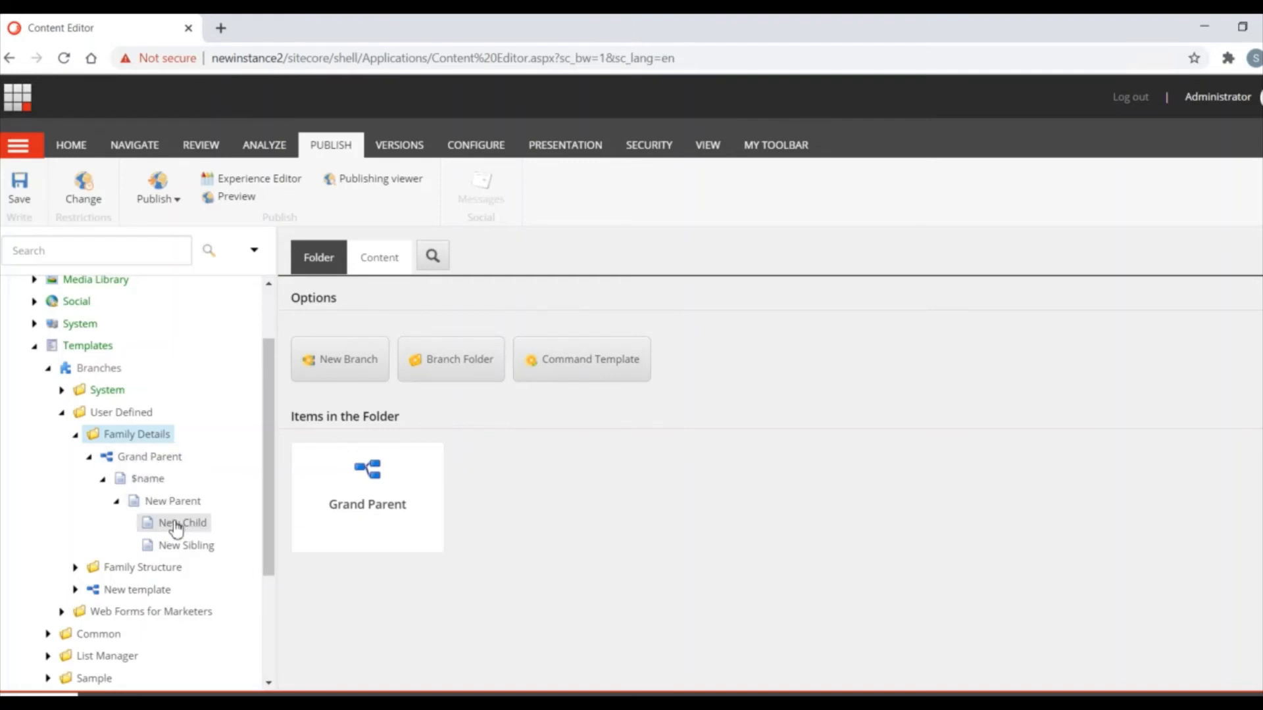
# - Collapse the Grand Parent, Family Details and User Defined branch nodes, and the Family folder under Content
pyautogui.click(89, 457)
pyautogui.click(75, 435)
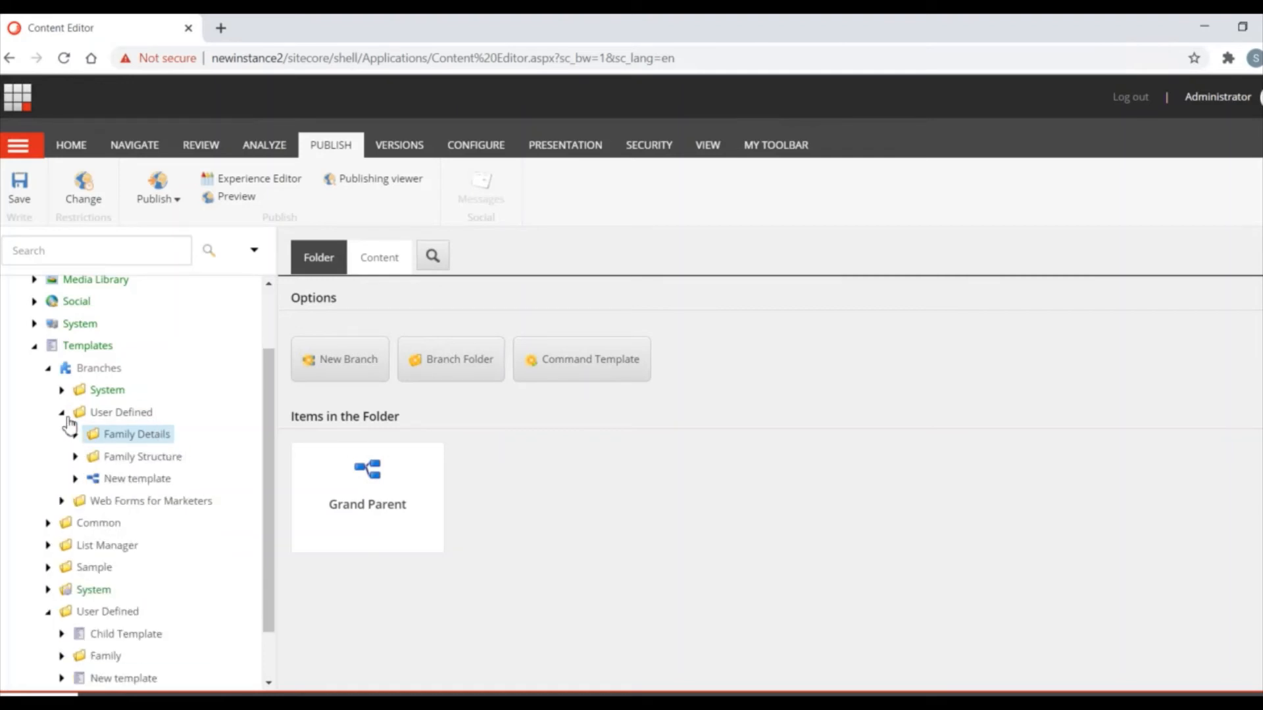
pyautogui.click(61, 413)
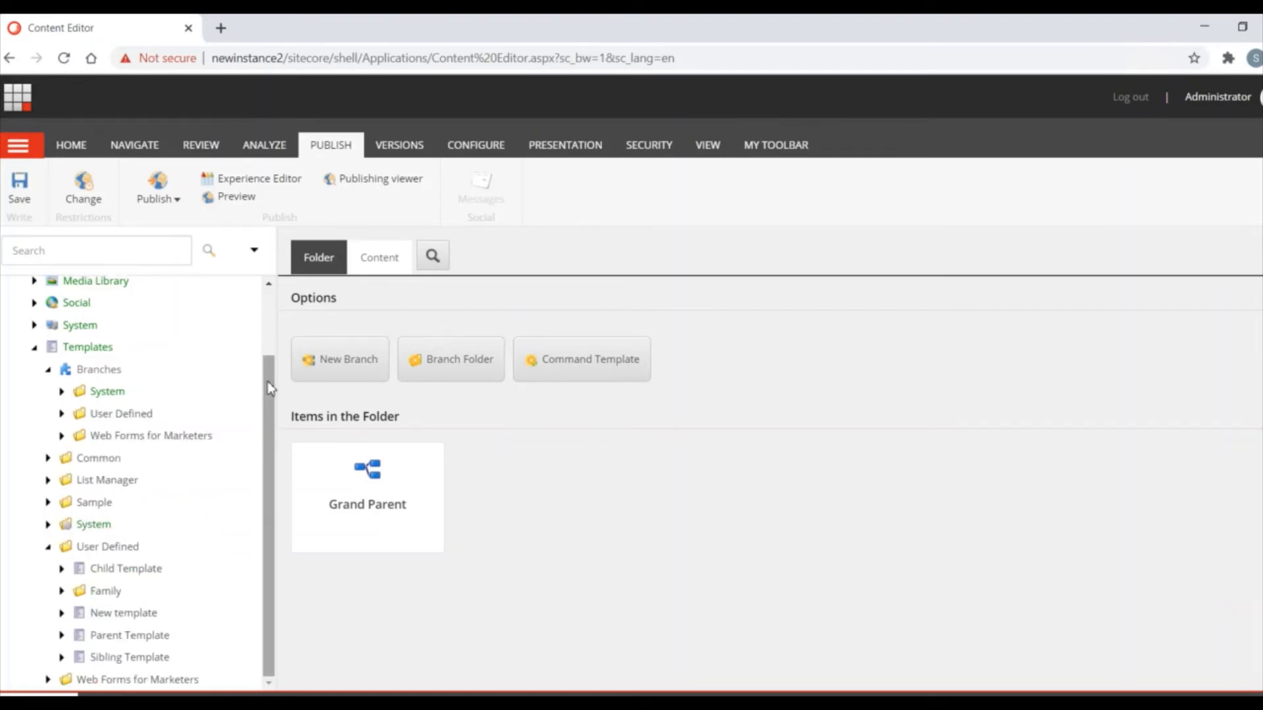
pyautogui.moveTo(271, 388); pyautogui.dragTo(269, 330)
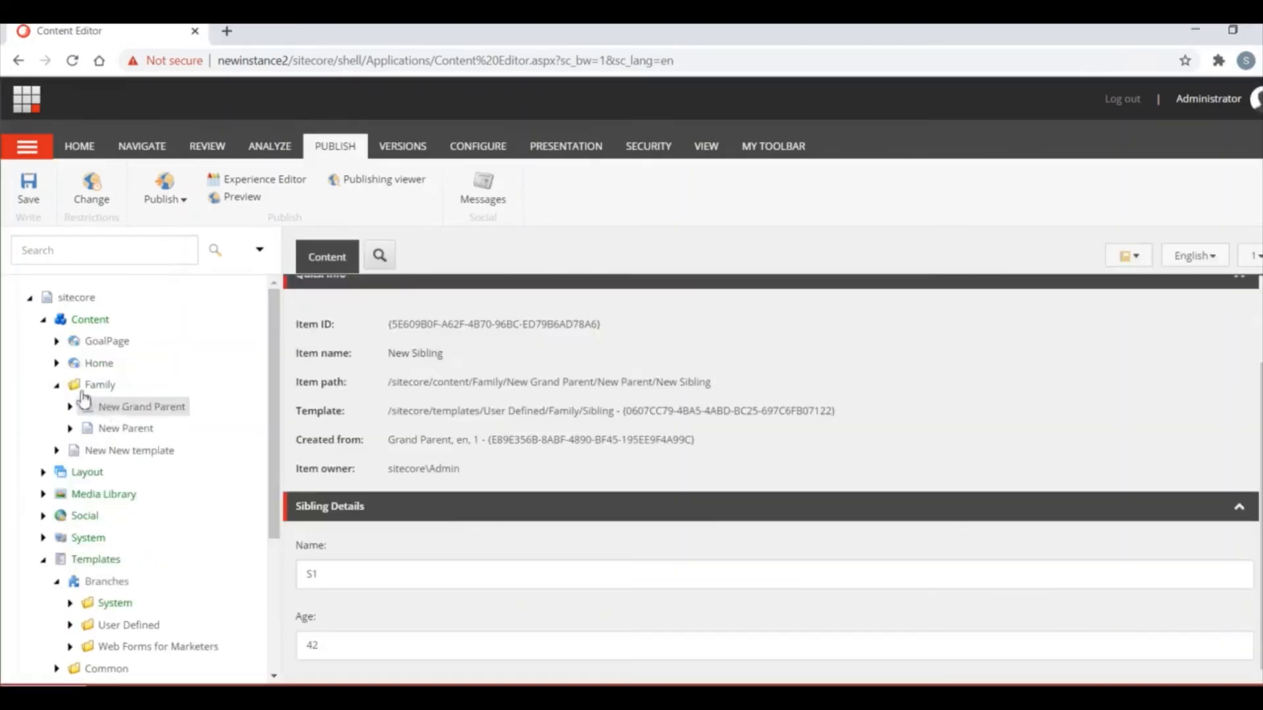
pyautogui.click(57, 385)
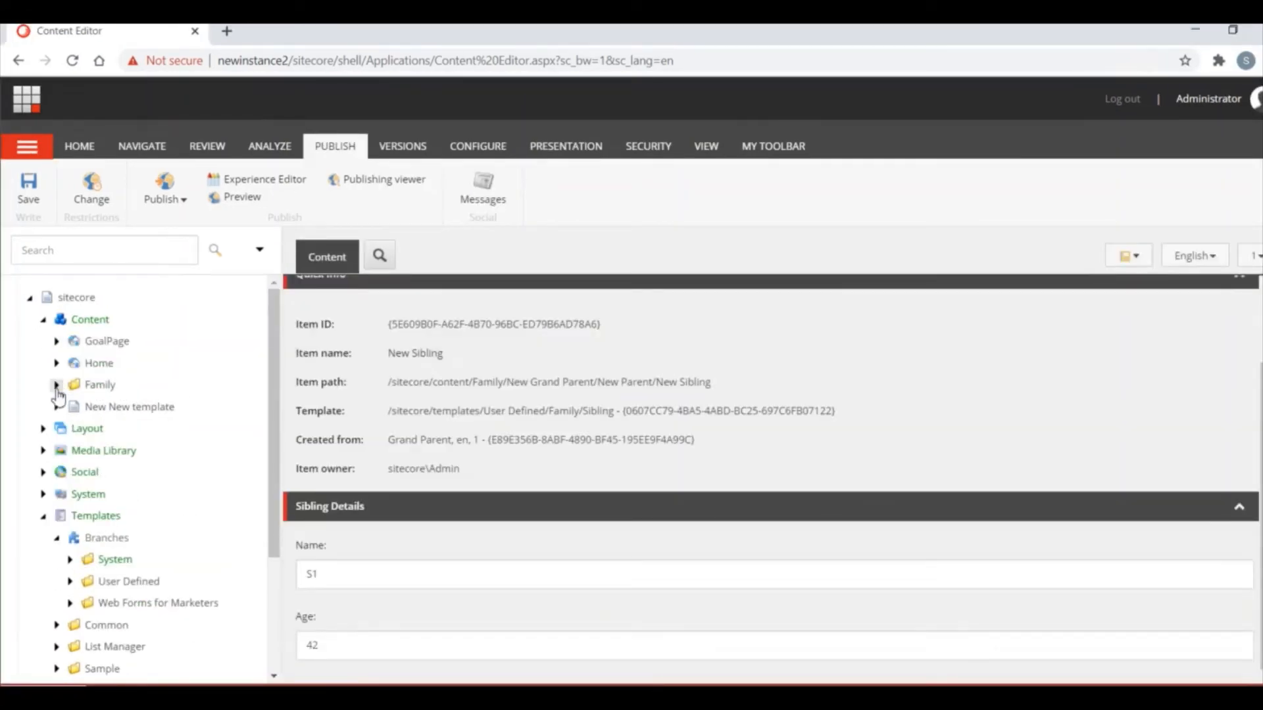
# - Insert an item directly under Content from the Branches/User Defined/Family Details/Grand Parent branch template, keeping the default item name
pyautogui.rightClick(79, 321)
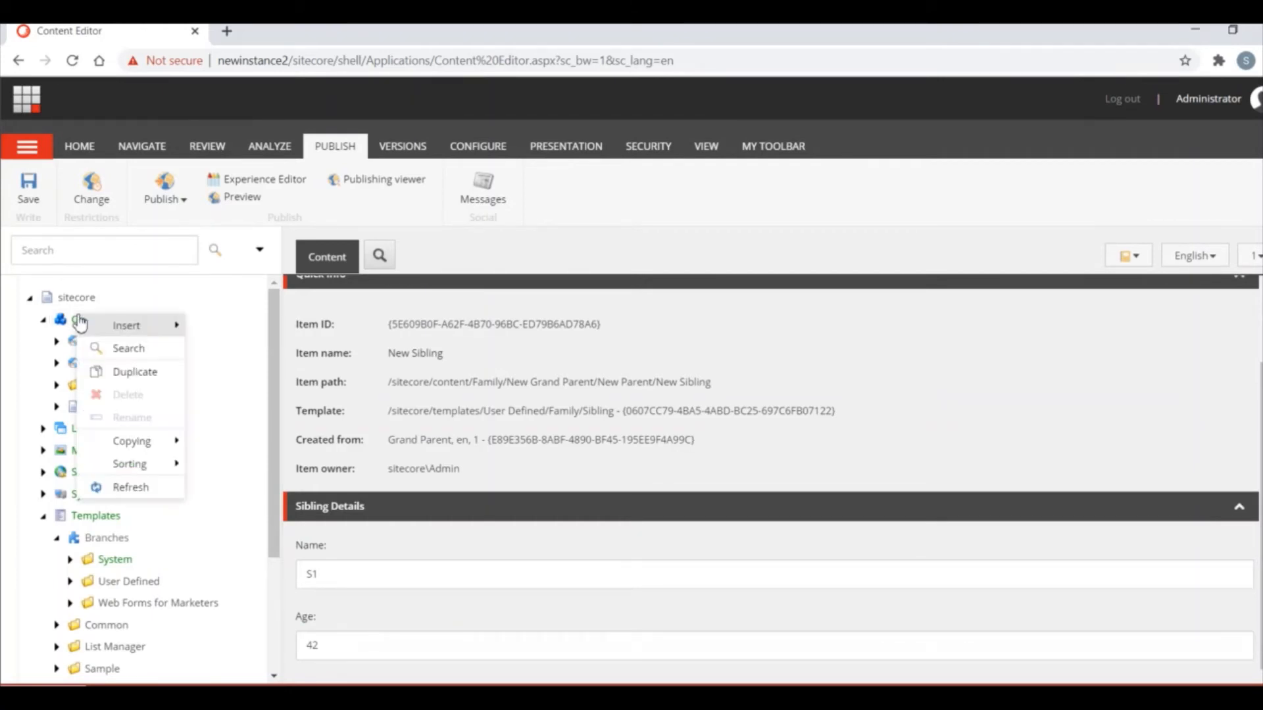
pyautogui.moveTo(120, 329)
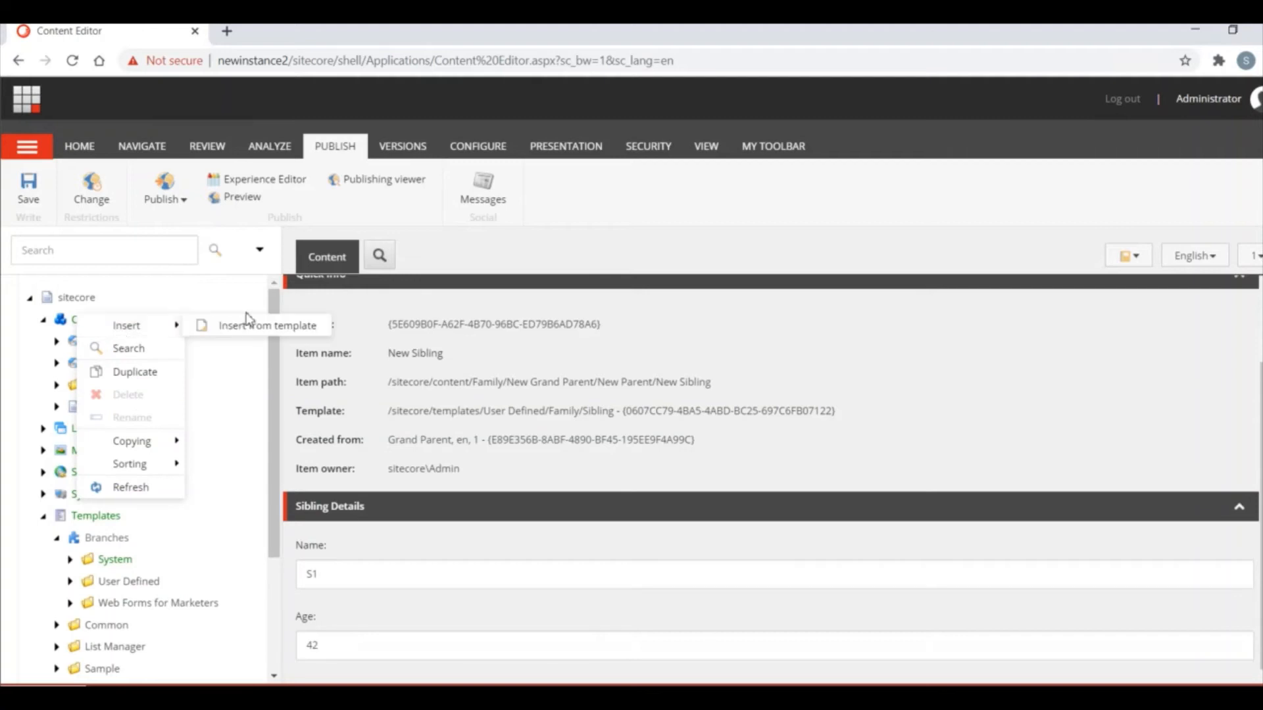
pyautogui.click(260, 327)
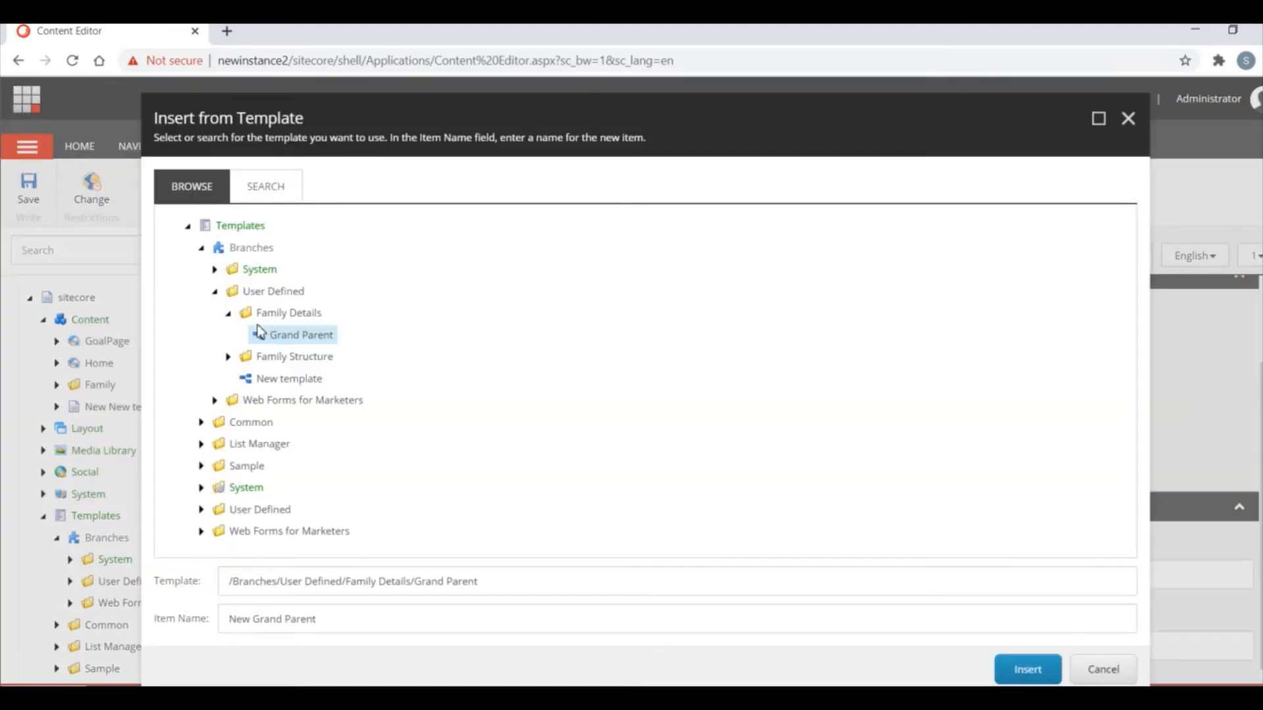
pyautogui.click(215, 292)
pyautogui.click(202, 248)
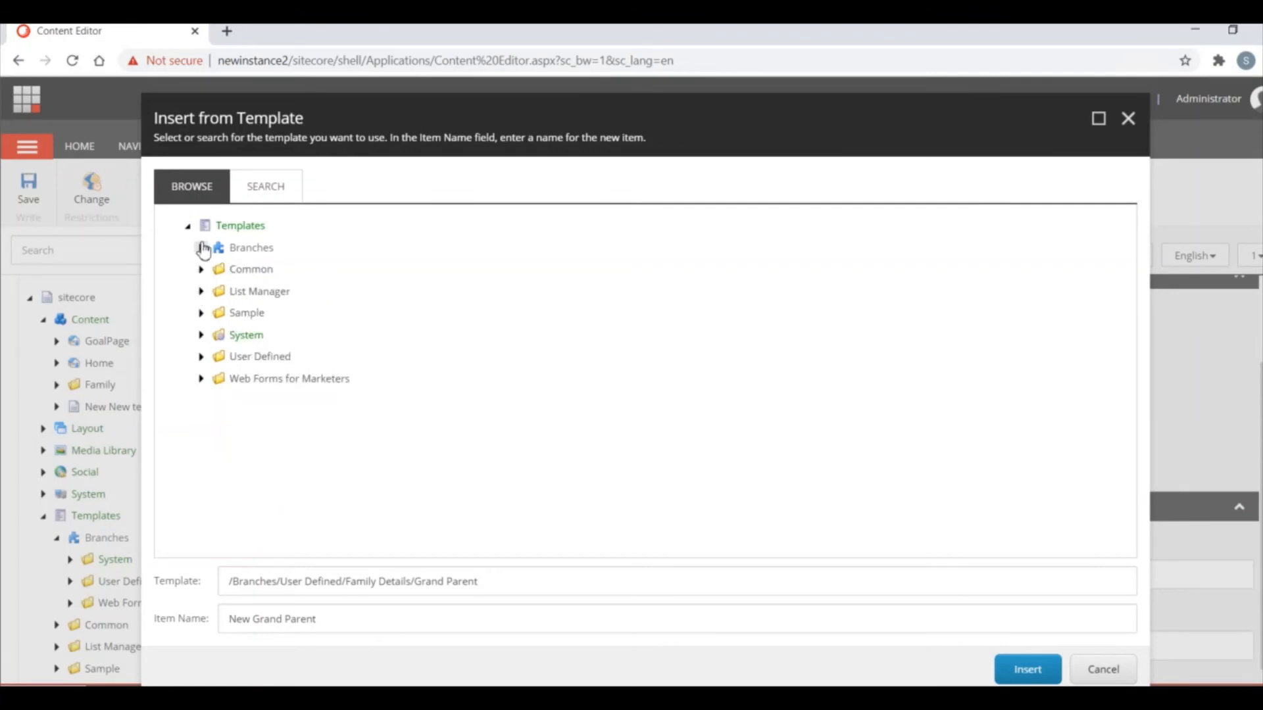
pyautogui.click(202, 248)
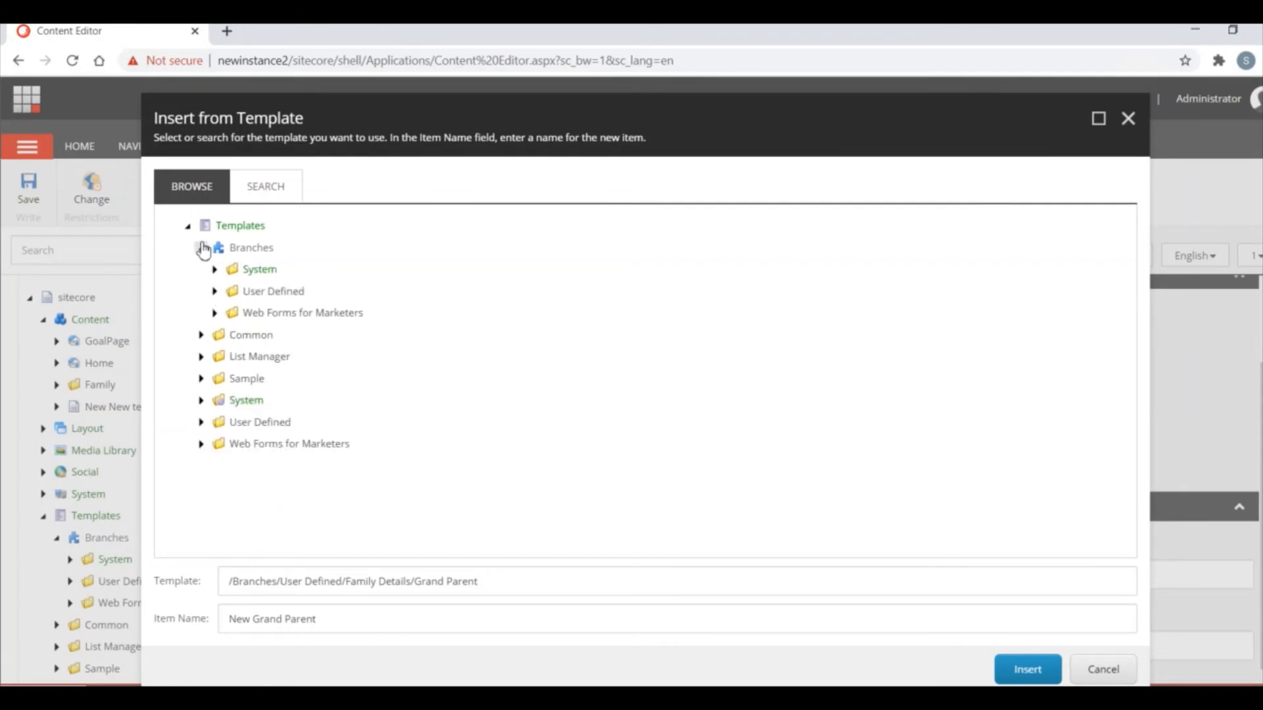
pyautogui.click(215, 292)
pyautogui.click(228, 313)
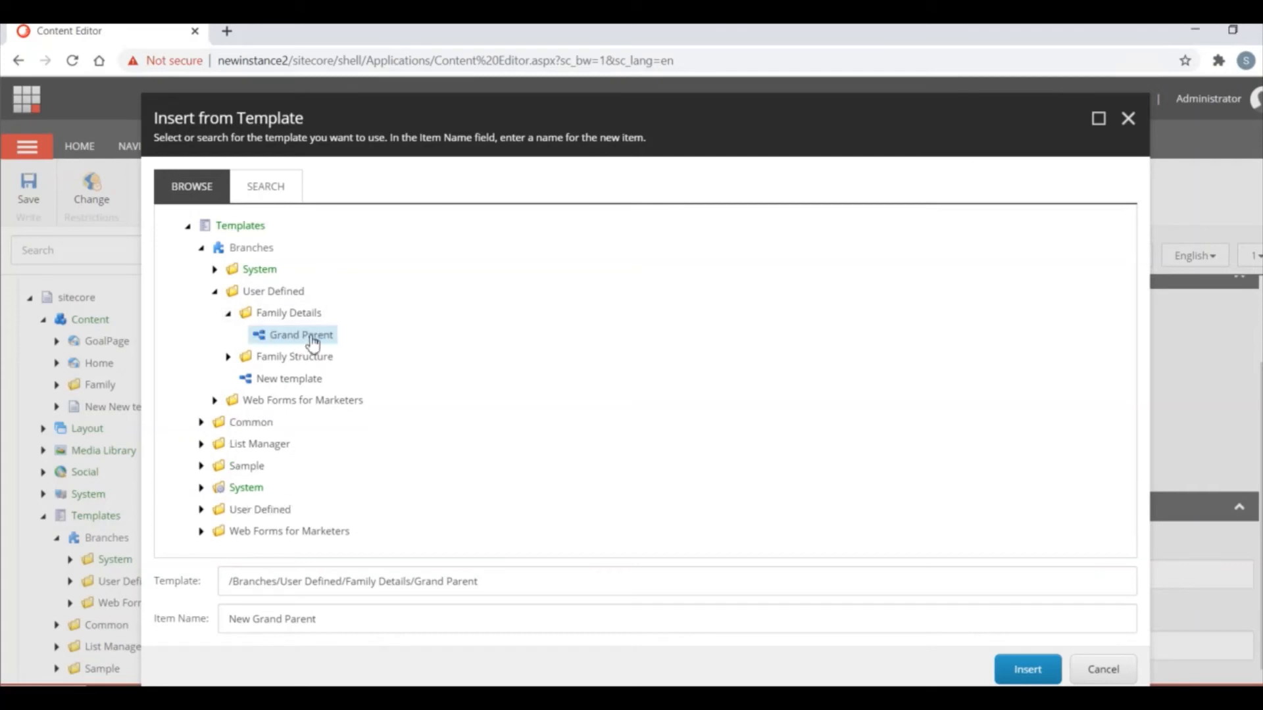
pyautogui.click(1023, 672)
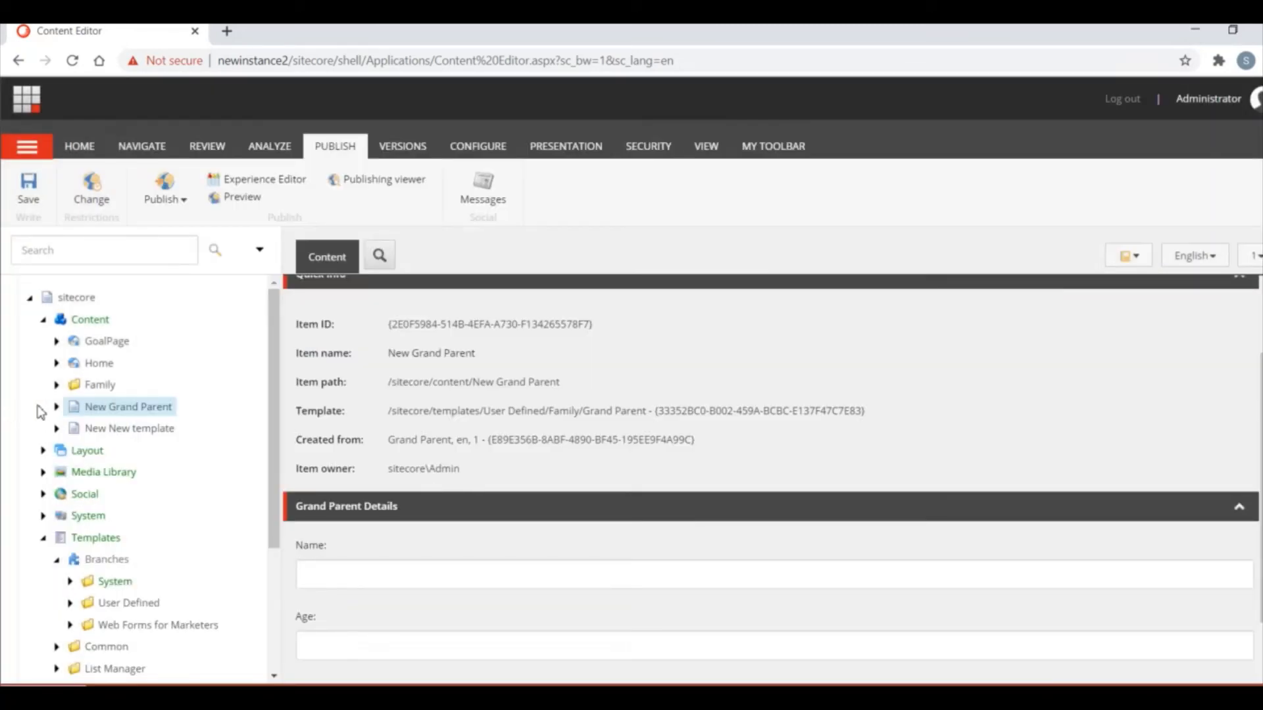
# - Expand New Grand Parent and New Parent, set the New Sibling item's Name to s and Age to 43, and save it
pyautogui.click(57, 407)
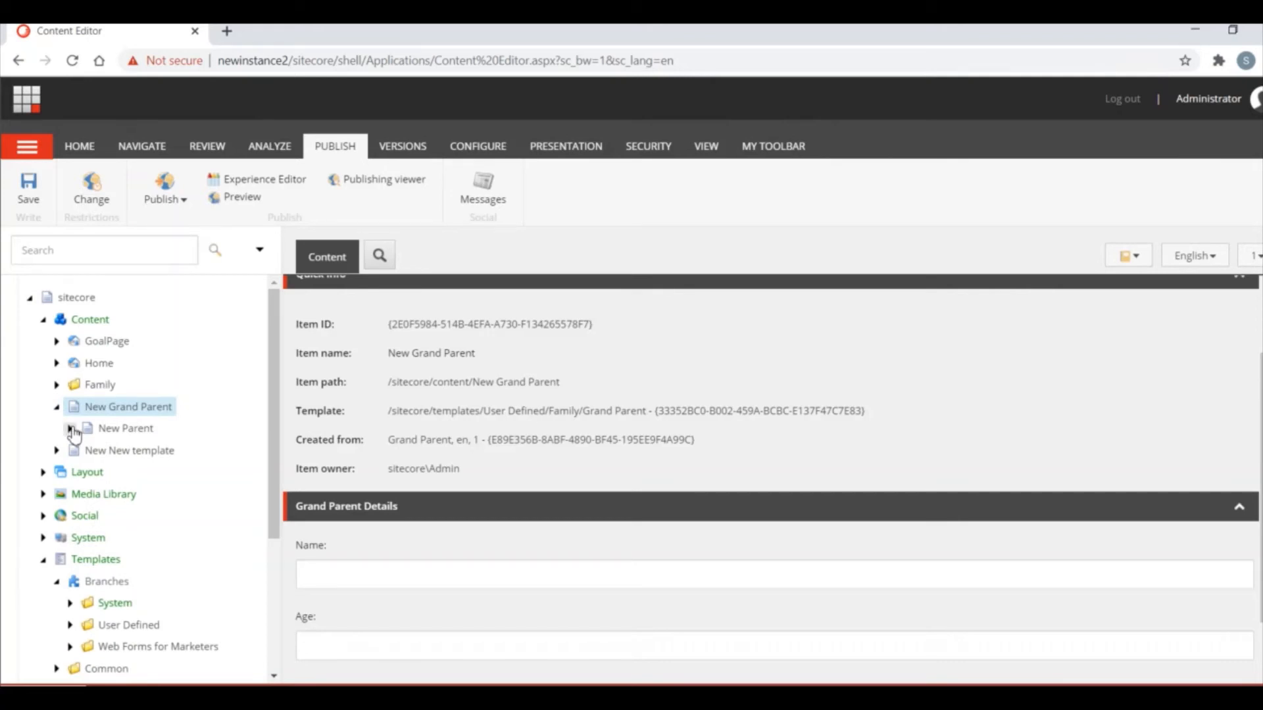
pyautogui.click(71, 429)
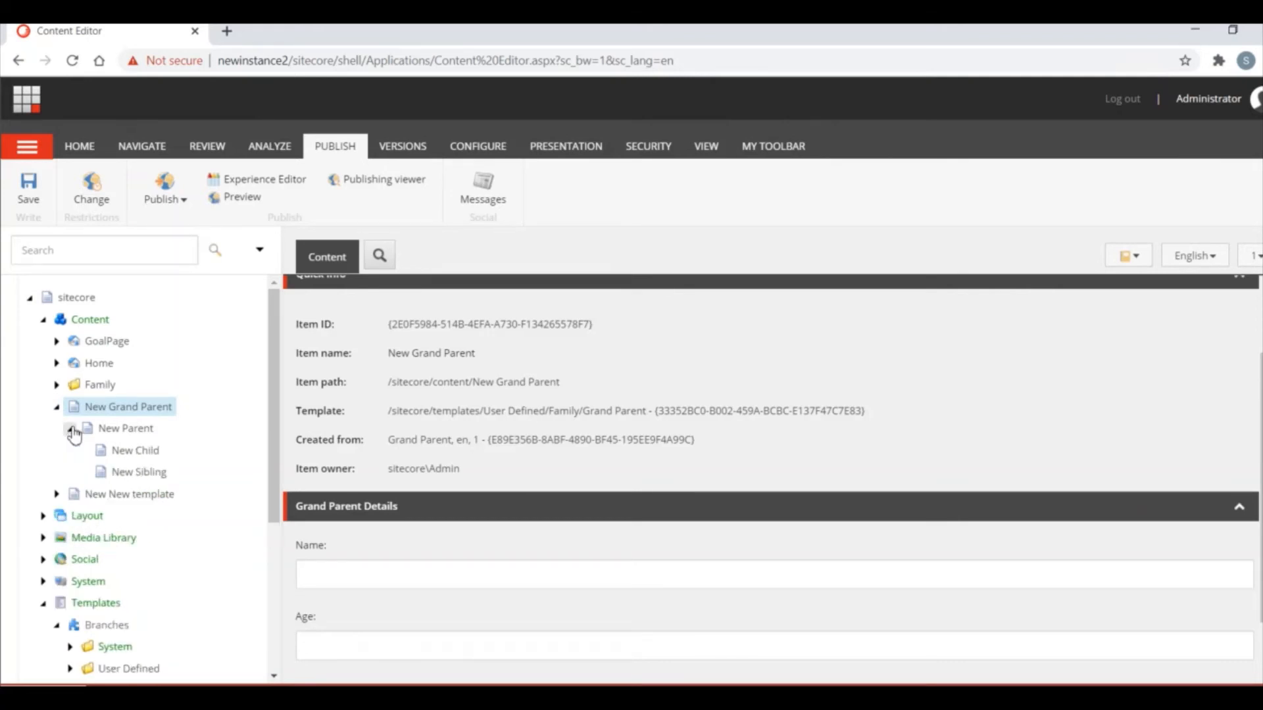
pyautogui.click(138, 475)
pyautogui.click(318, 568)
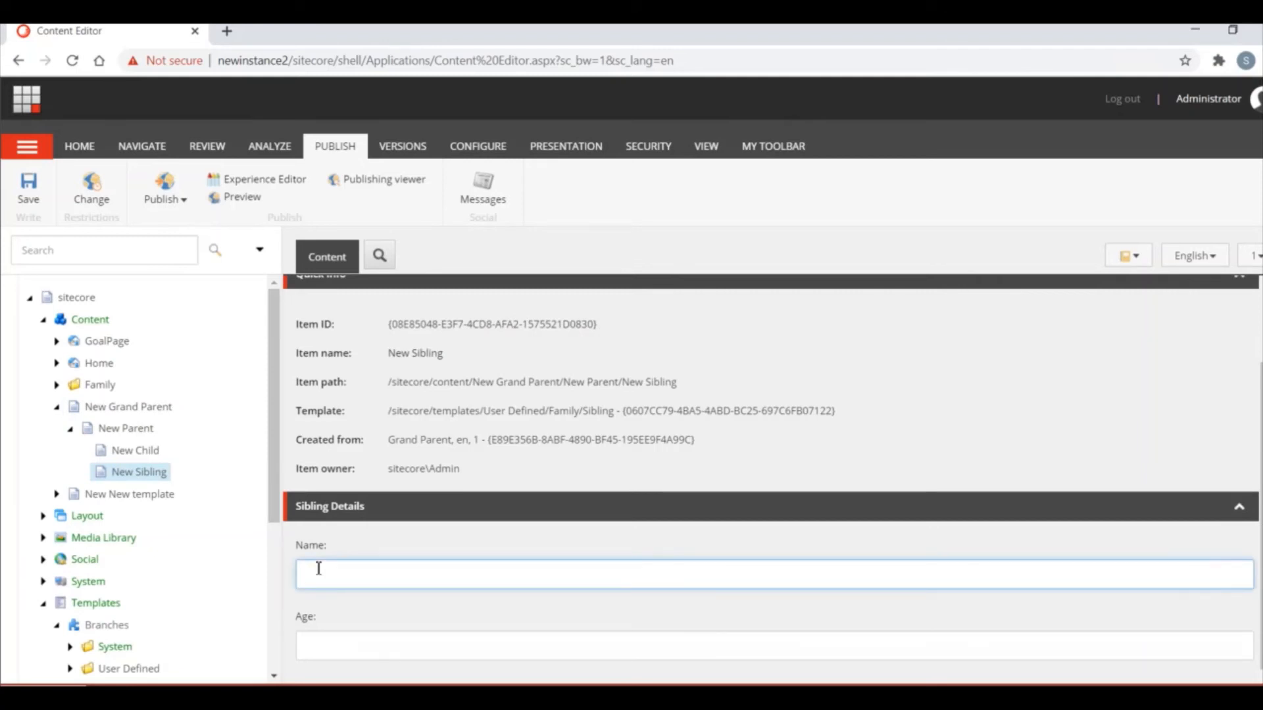
pyautogui.write('s')
pyautogui.click(311, 646)
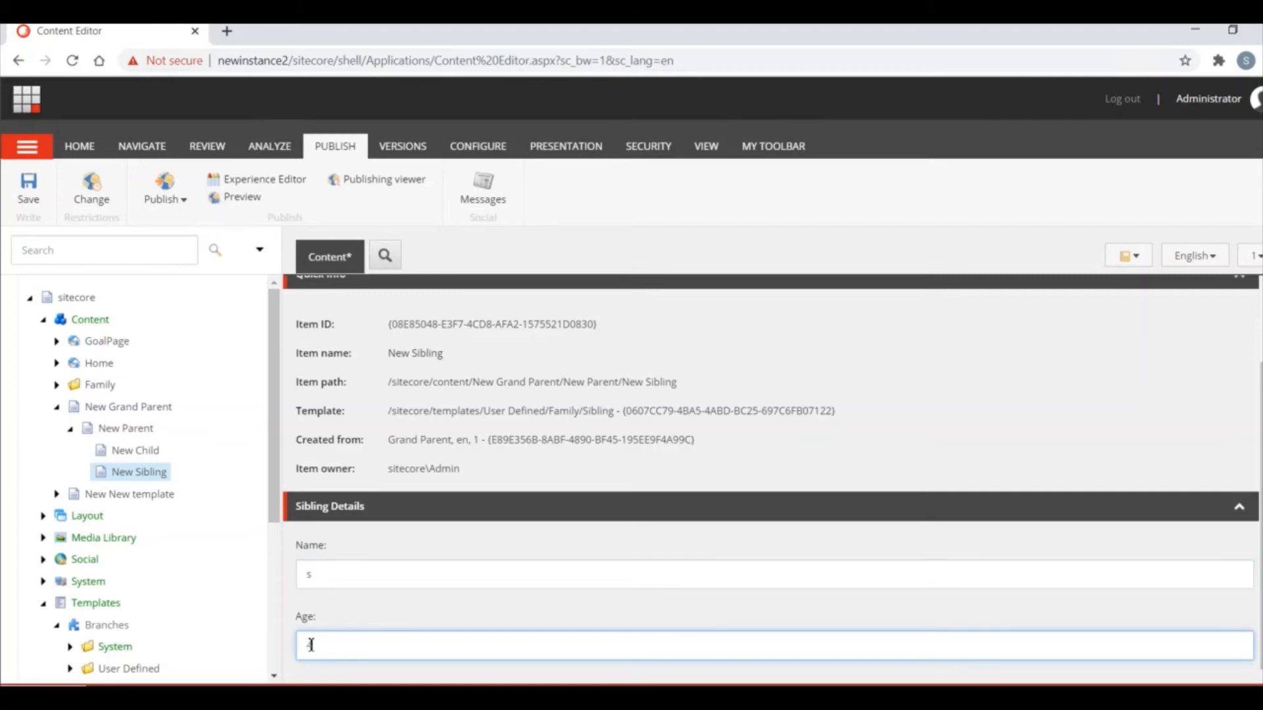
pyautogui.write('43')
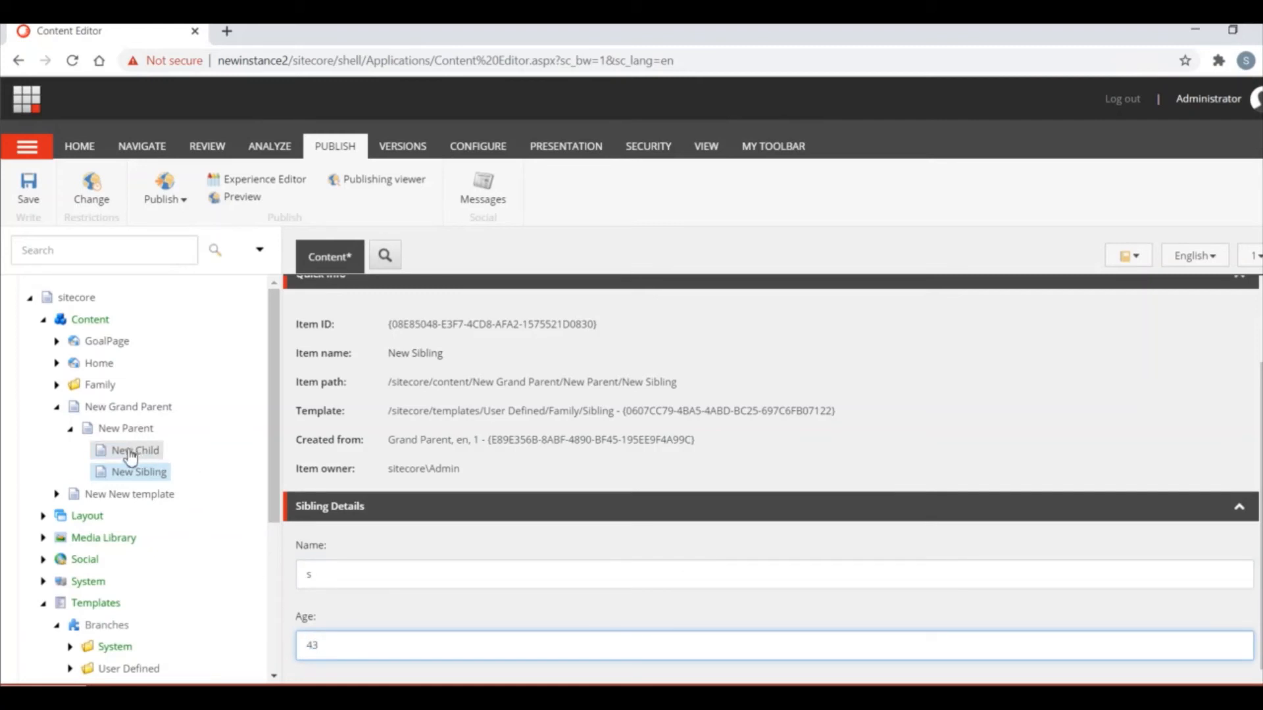
pyautogui.click(36, 195)
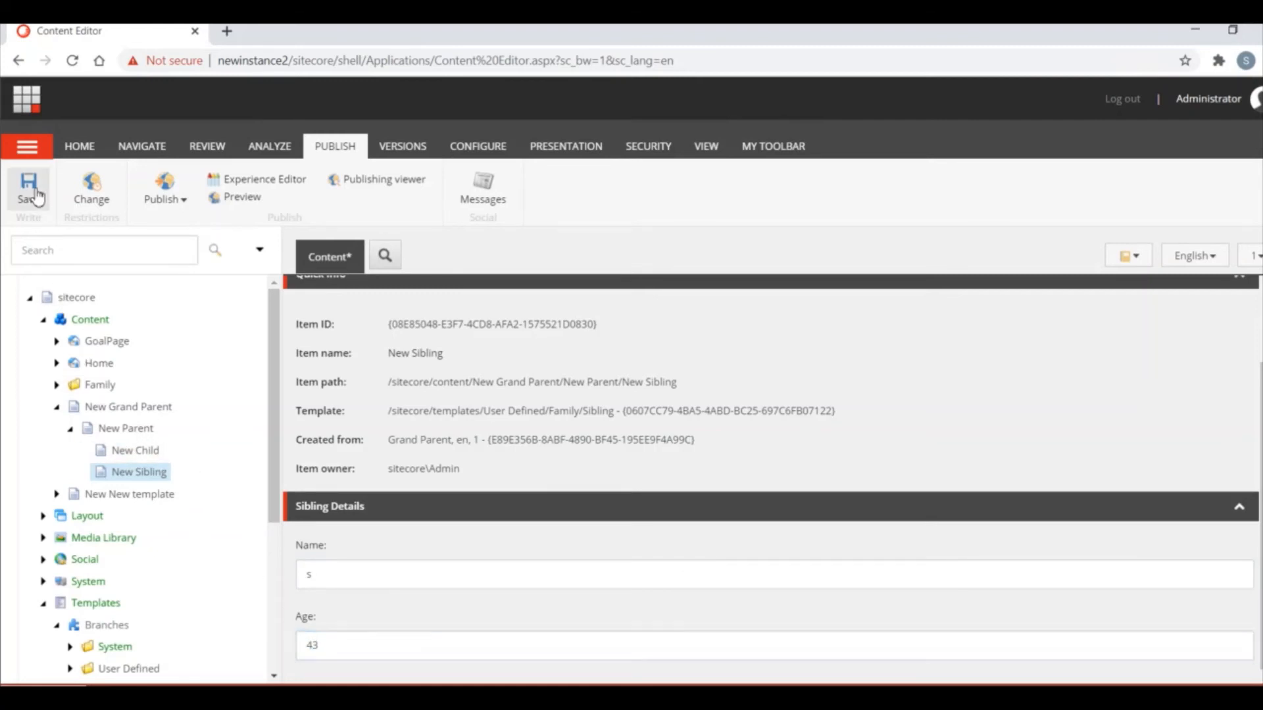
# - Set the New Child item's Name to c1 and Age to 10, and save it
pyautogui.click(138, 451)
pyautogui.click(328, 584)
pyautogui.write('d')
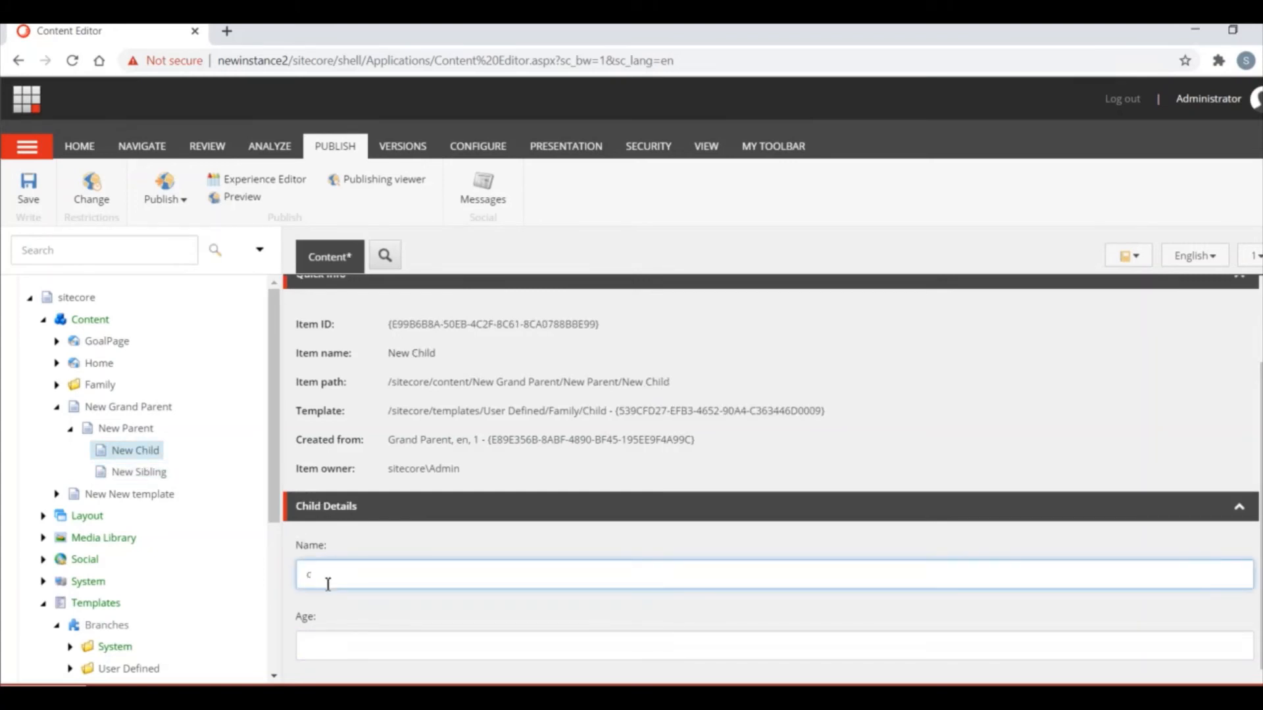
pyautogui.write('1')
pyautogui.click(317, 645)
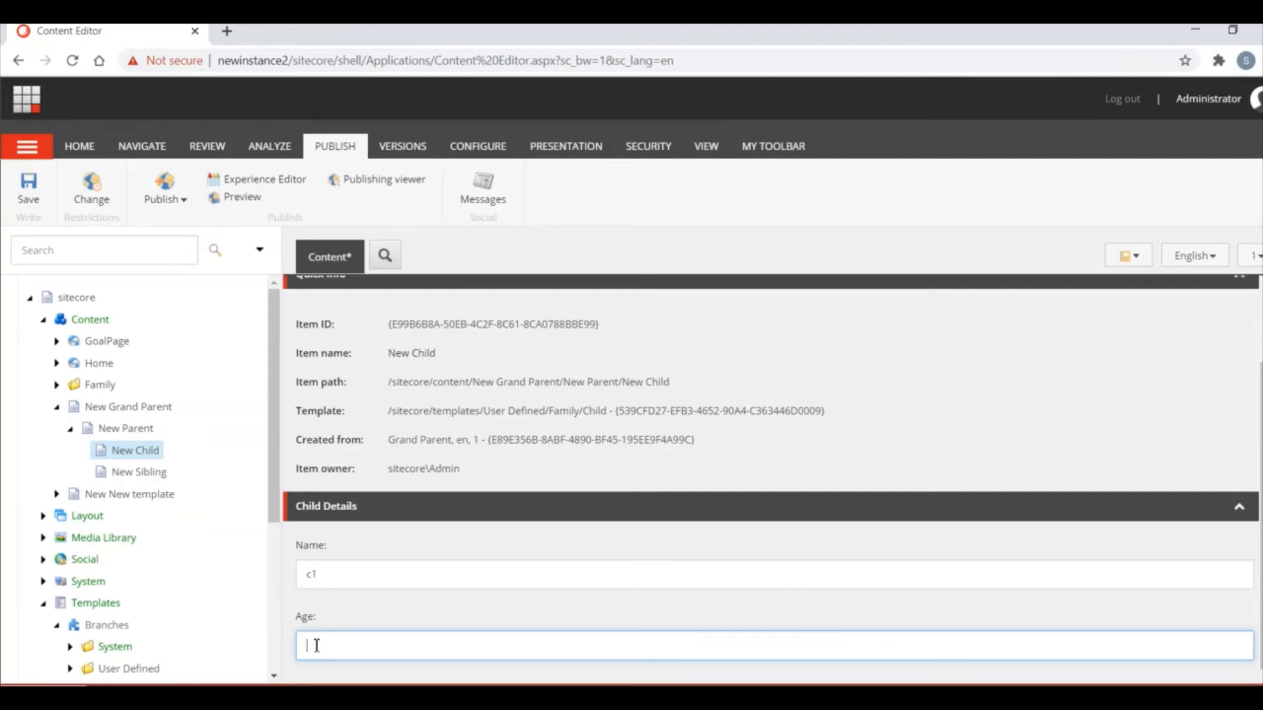
pyautogui.write('10')
pyautogui.click(28, 191)
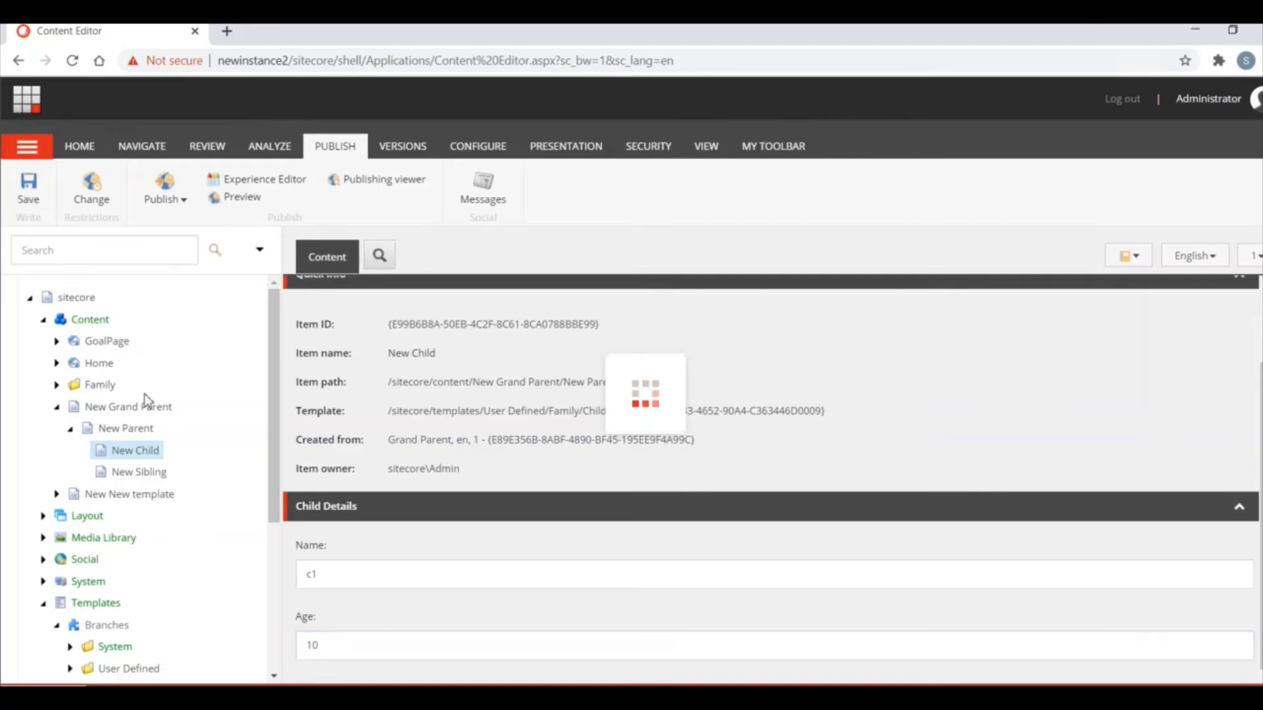
# - Set the Name to p and Age to 43 for the New Parent item under New Grand Parent, and save it
pyautogui.click(132, 432)
pyautogui.click(316, 567)
pyautogui.write('p')
pyautogui.click(326, 643)
pyautogui.write('43')
pyautogui.click(32, 188)
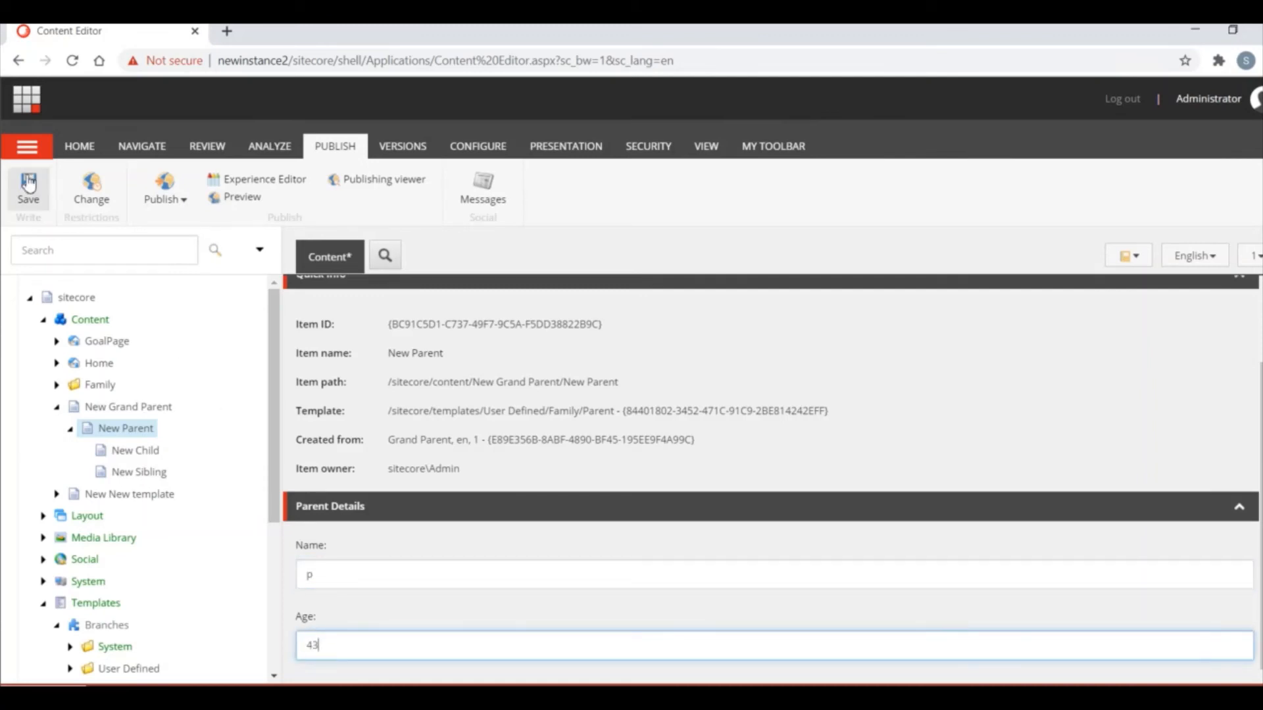
# - Set the Name to g and Age to 80 for the New Grand Parent item under Content, and save it
pyautogui.click(156, 412)
pyautogui.click(342, 575)
pyautogui.write('g')
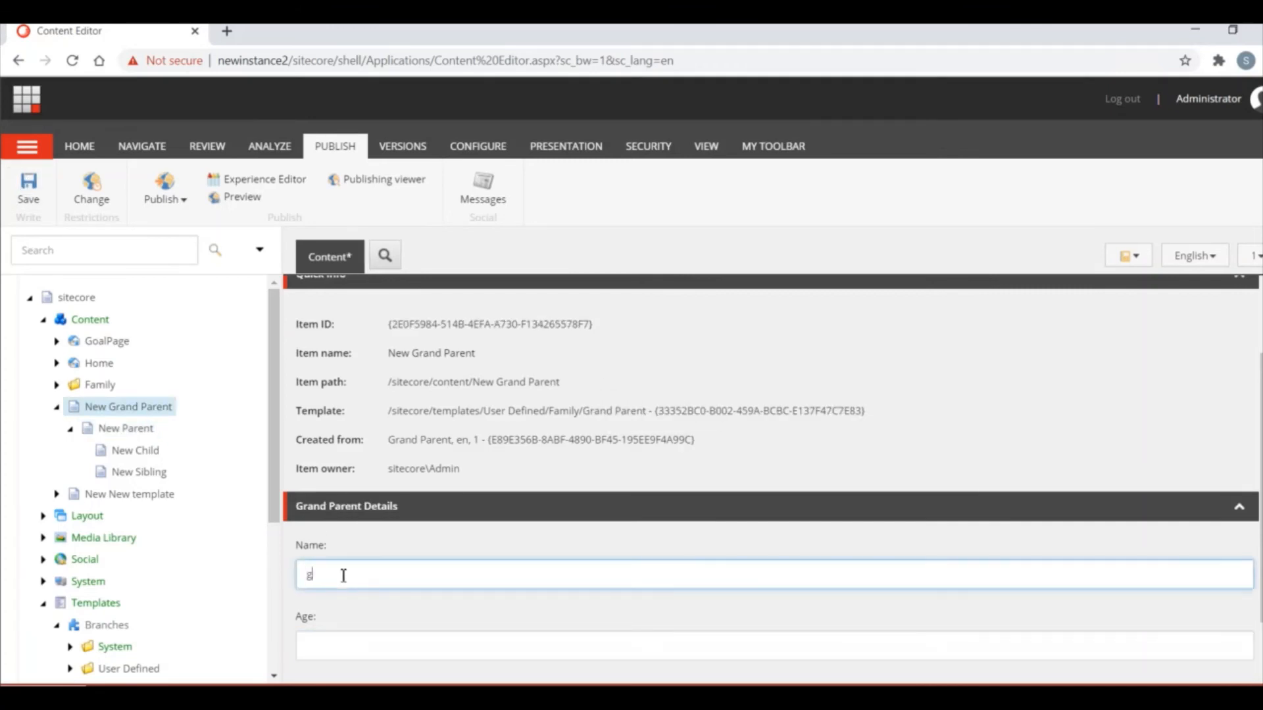
pyautogui.click(319, 652)
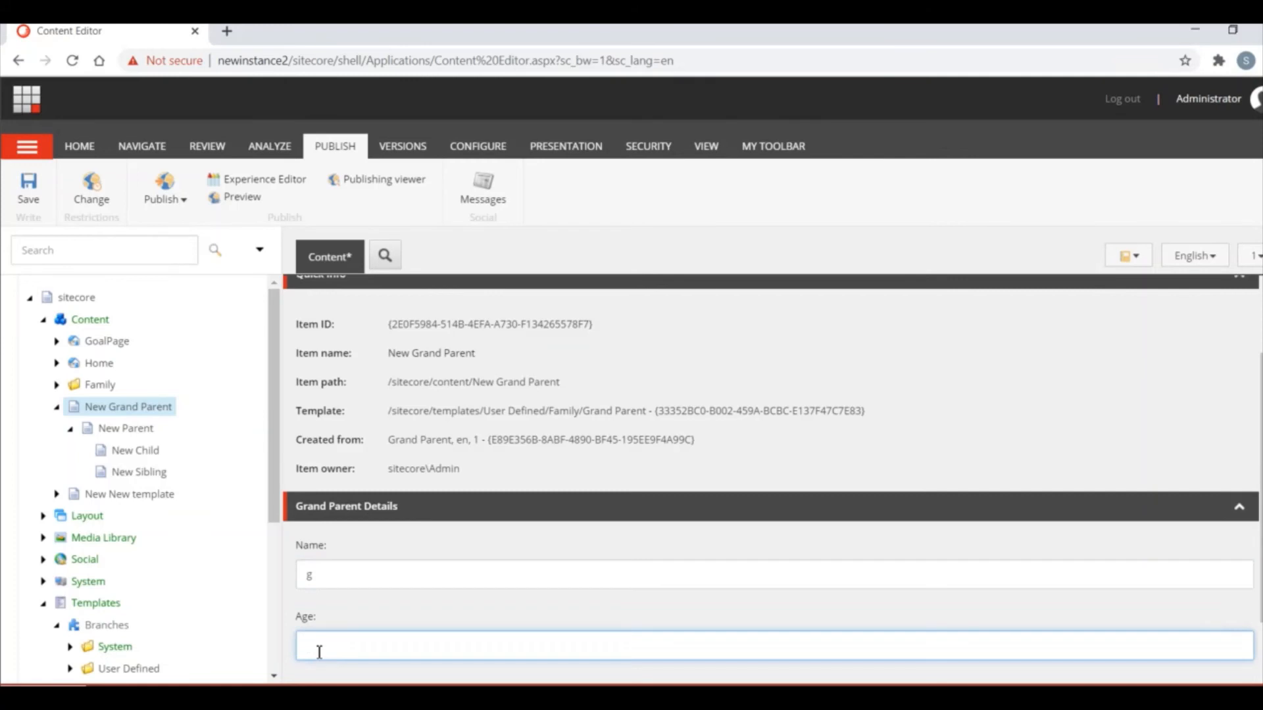
pyautogui.write('80')
pyautogui.click(29, 190)
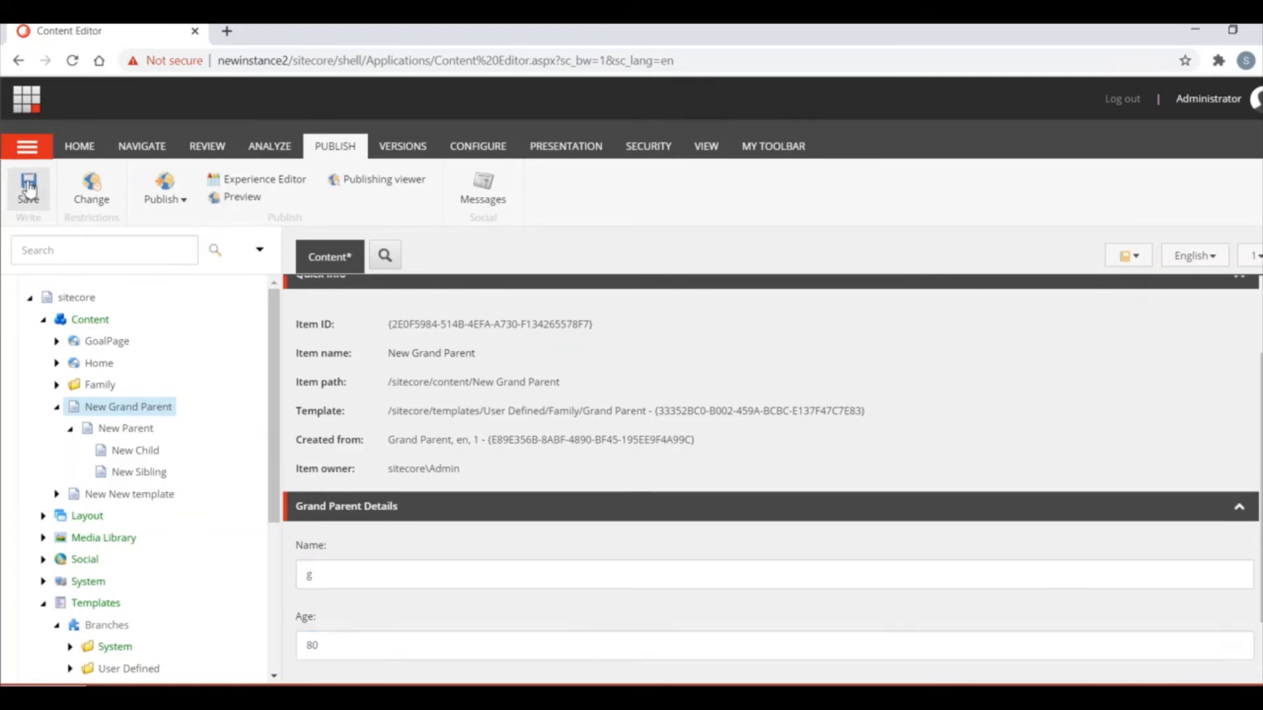